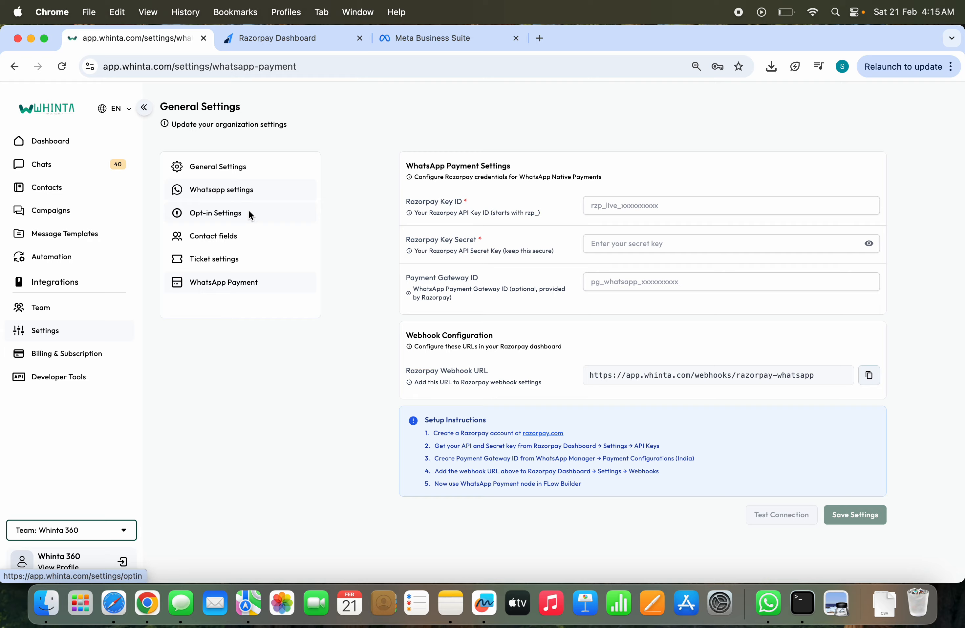
Step: Examine the Razorpay Key ID and Key Secret fields and the API keys option in the Razorpay dashboard, and close the dashboard
triple_click(432, 201)
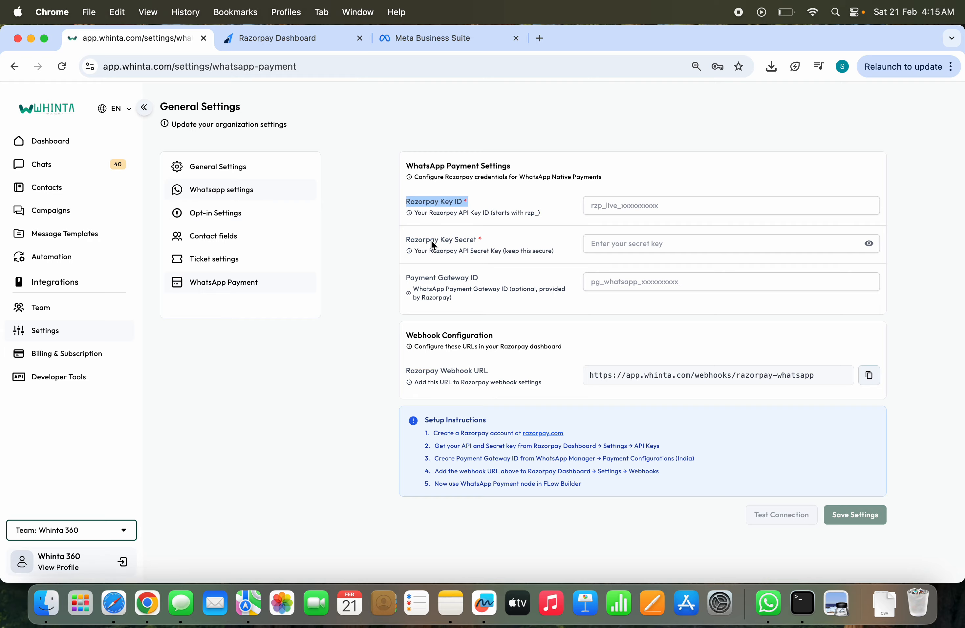
triple_click(444, 244)
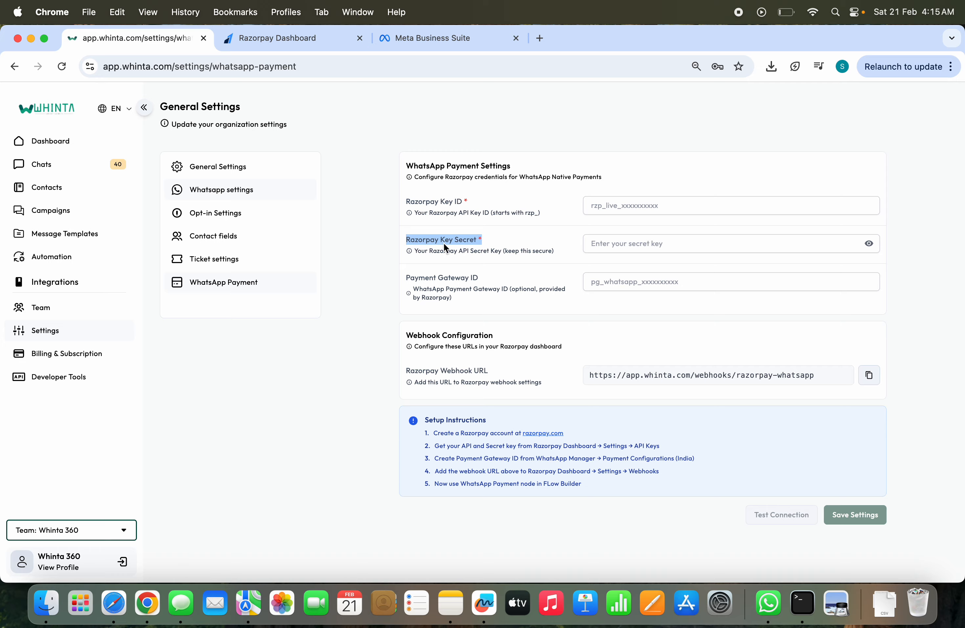
click(276, 39)
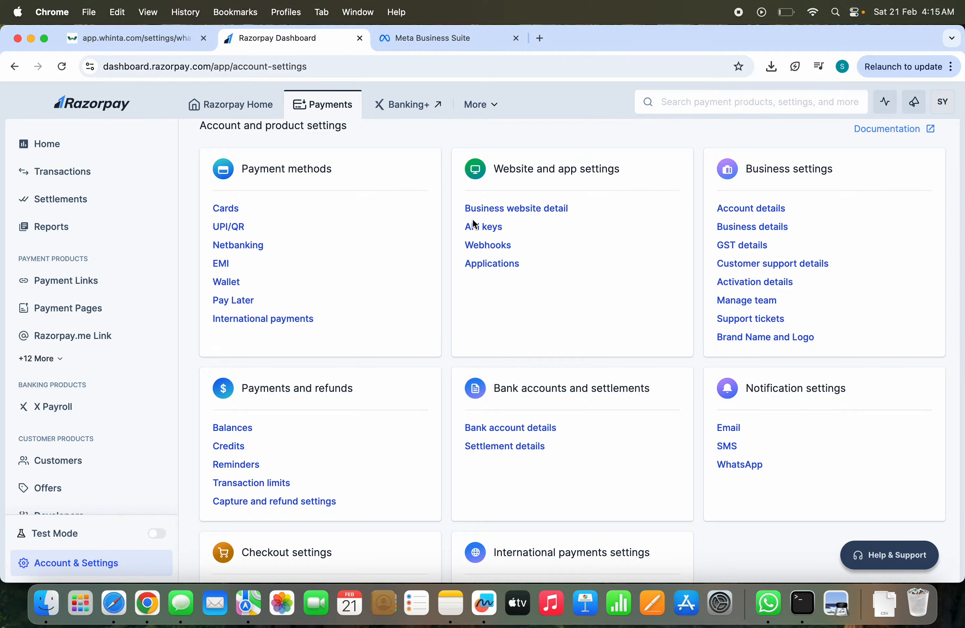
click(110, 44)
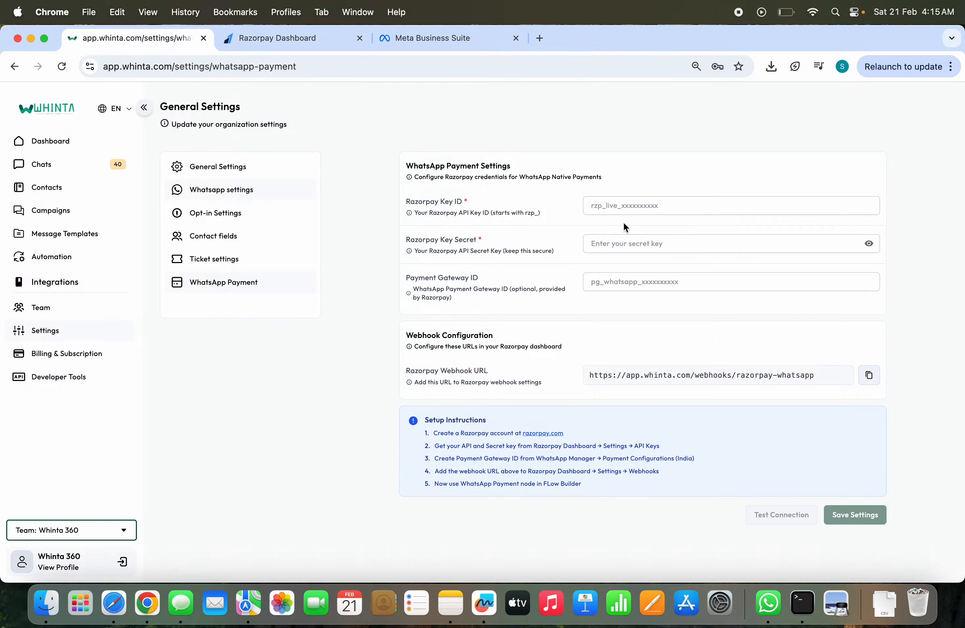
click(641, 212)
click(617, 242)
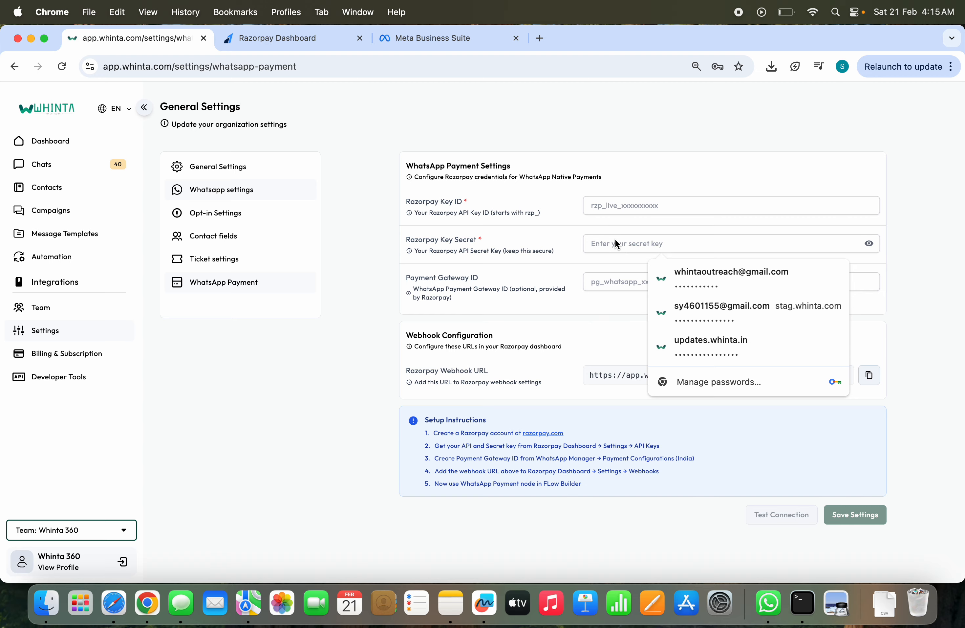
click(313, 40)
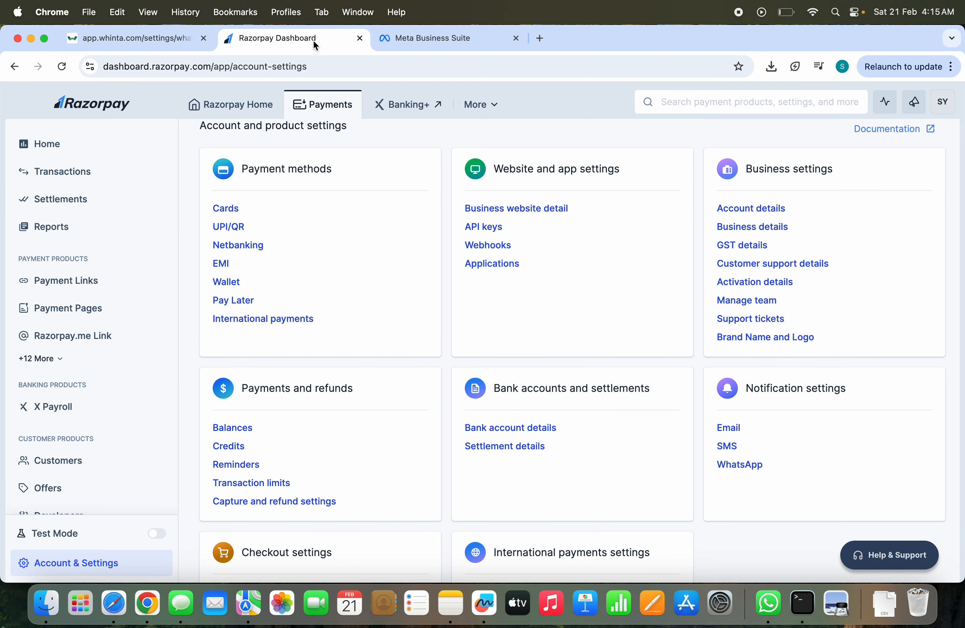
click(359, 38)
click(151, 47)
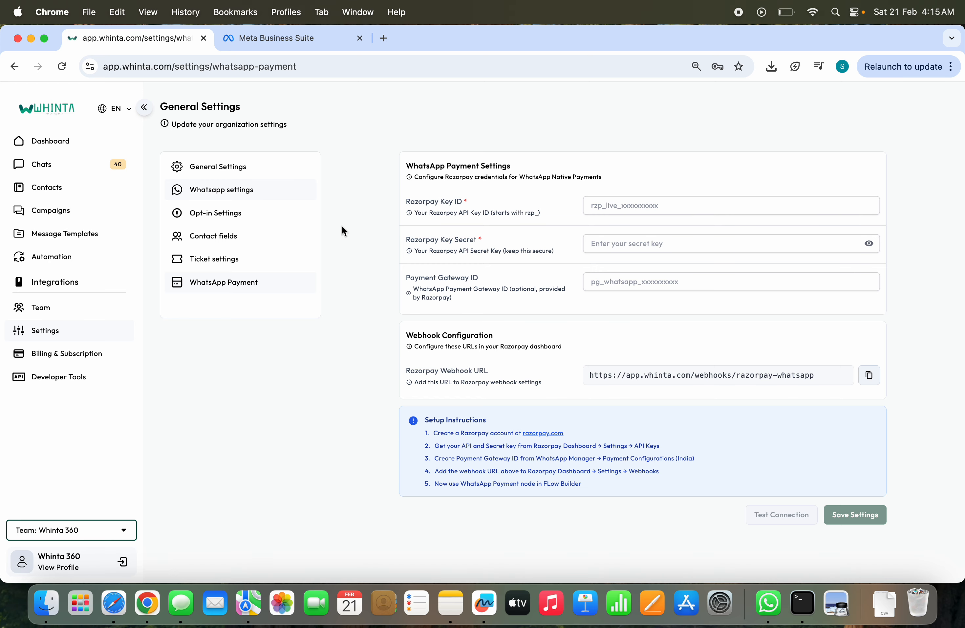
Step: Open the India payment configurations for the selected Shukirti account in WhatsApp Manager from Meta Business Suite
click(289, 37)
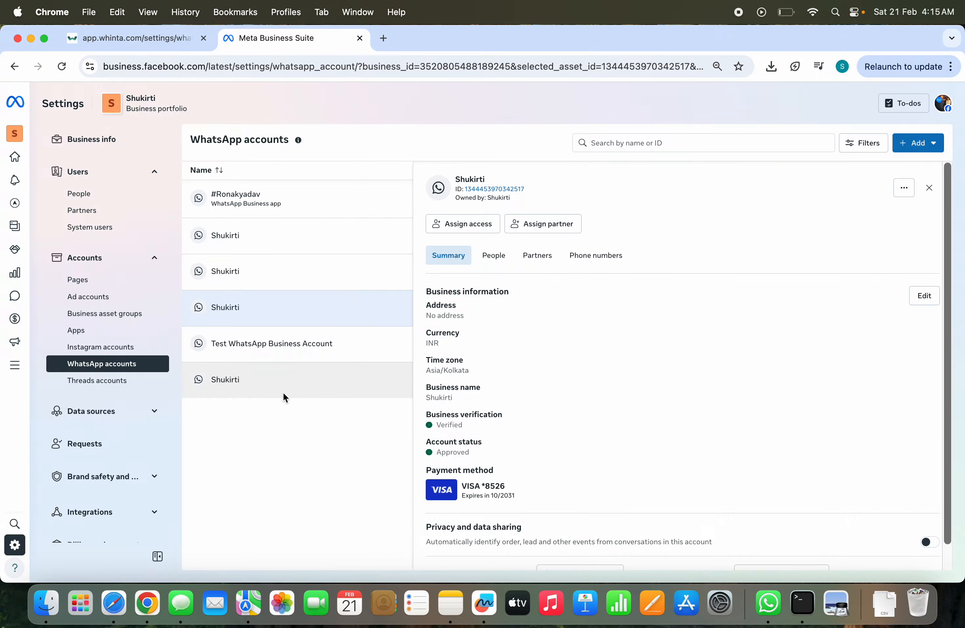
scroll(518, 365, down, 2)
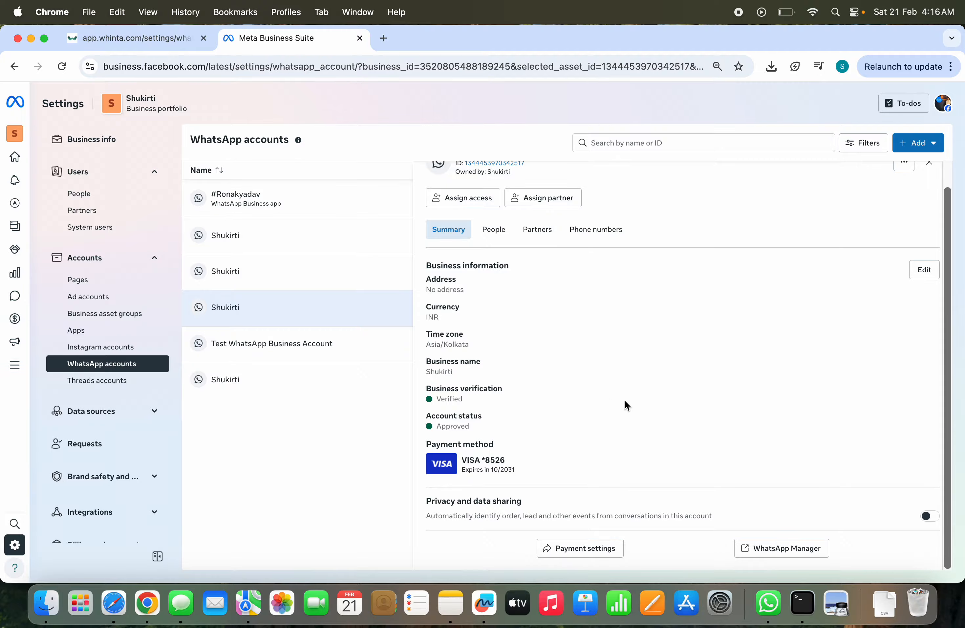
click(769, 549)
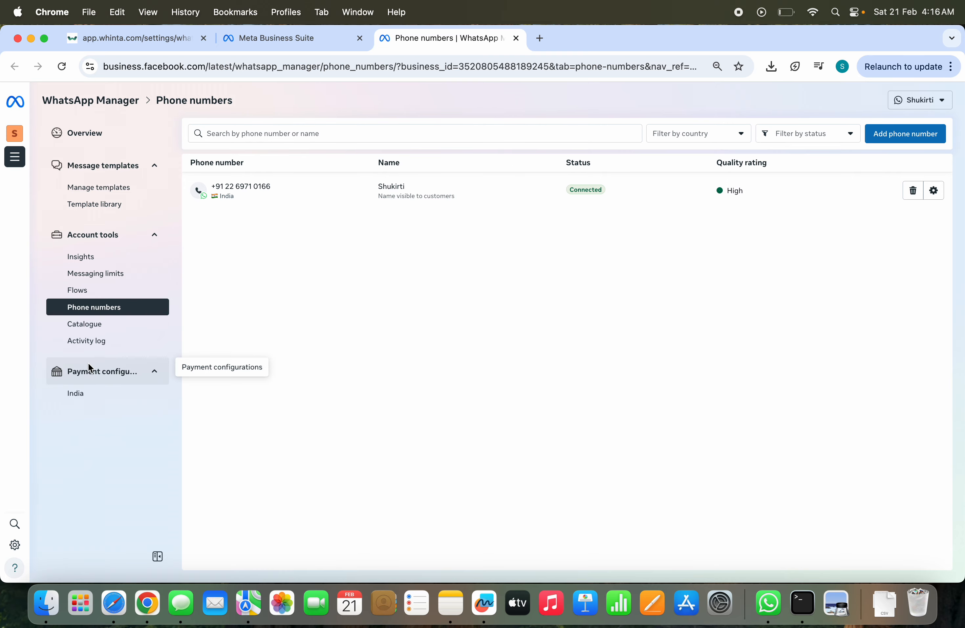
click(76, 394)
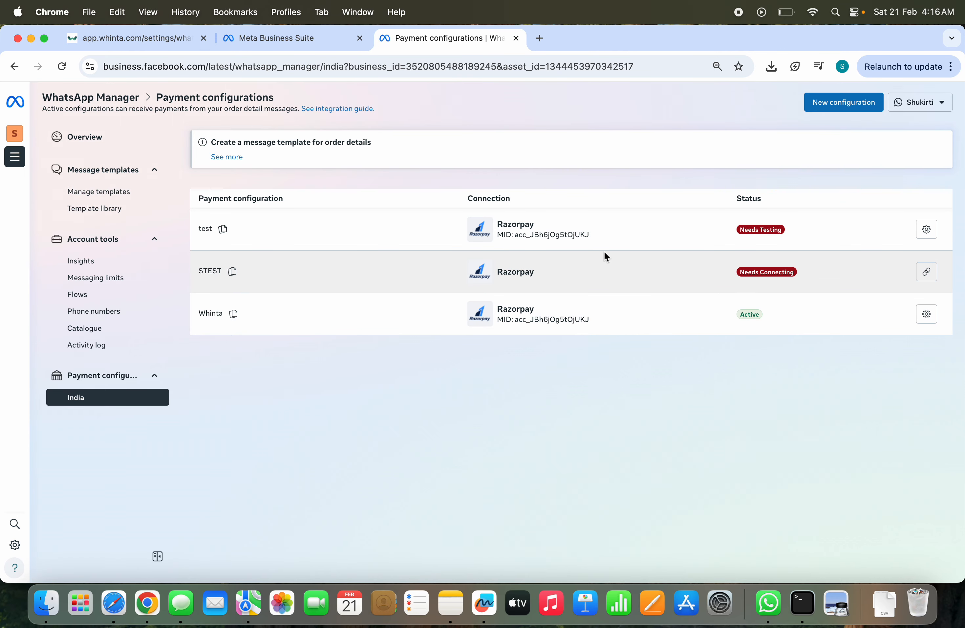
Step: Start a new payment configuration with Razorpay as the payment gateway
click(846, 102)
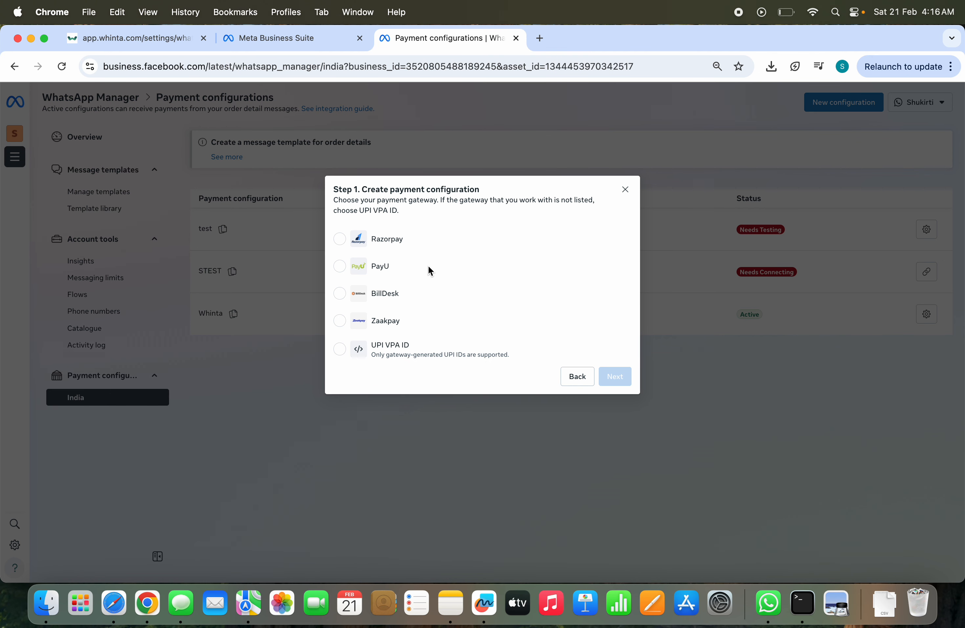
click(340, 239)
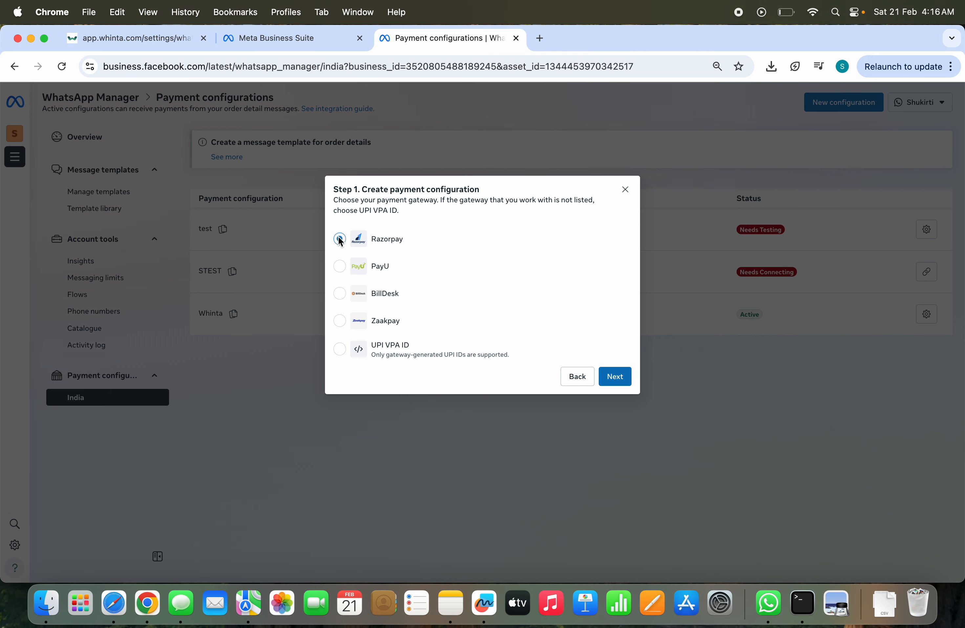
click(604, 379)
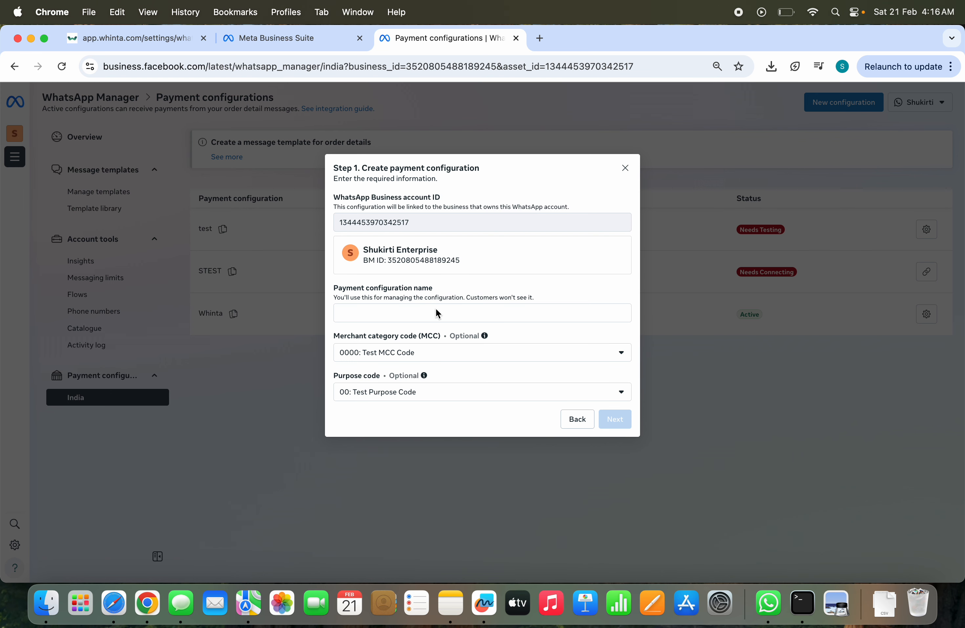
Step: Name the payment configuration ShukirtiFinance, without a space
click(433, 310)
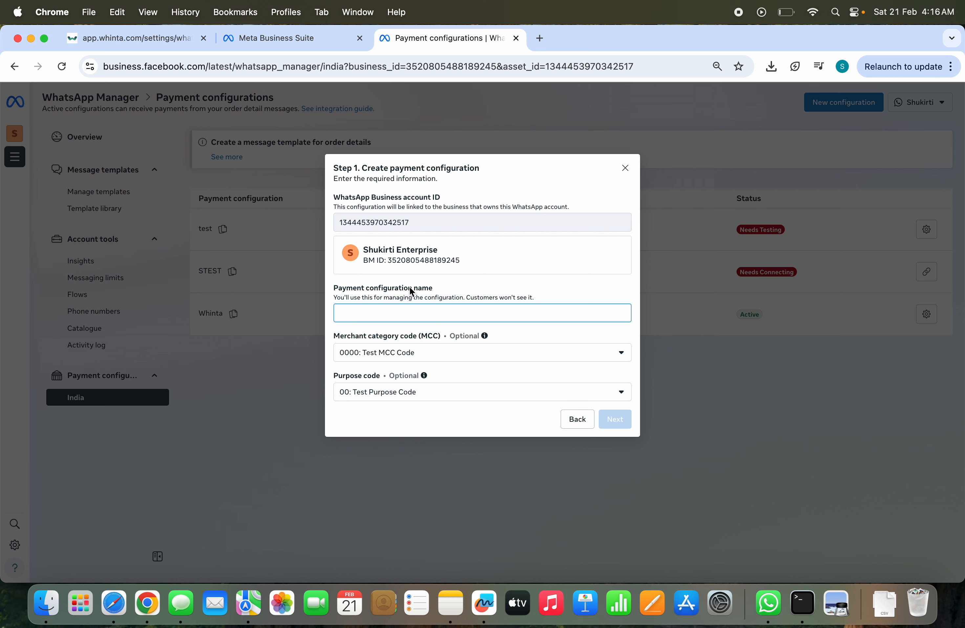
text(Shukirti)
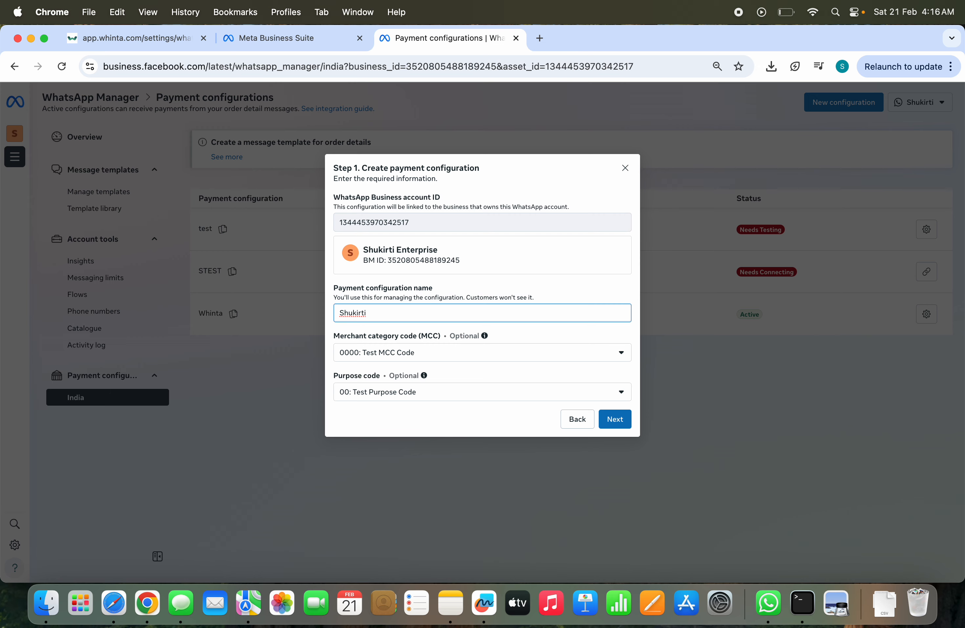
text(Finance)
click(367, 318)
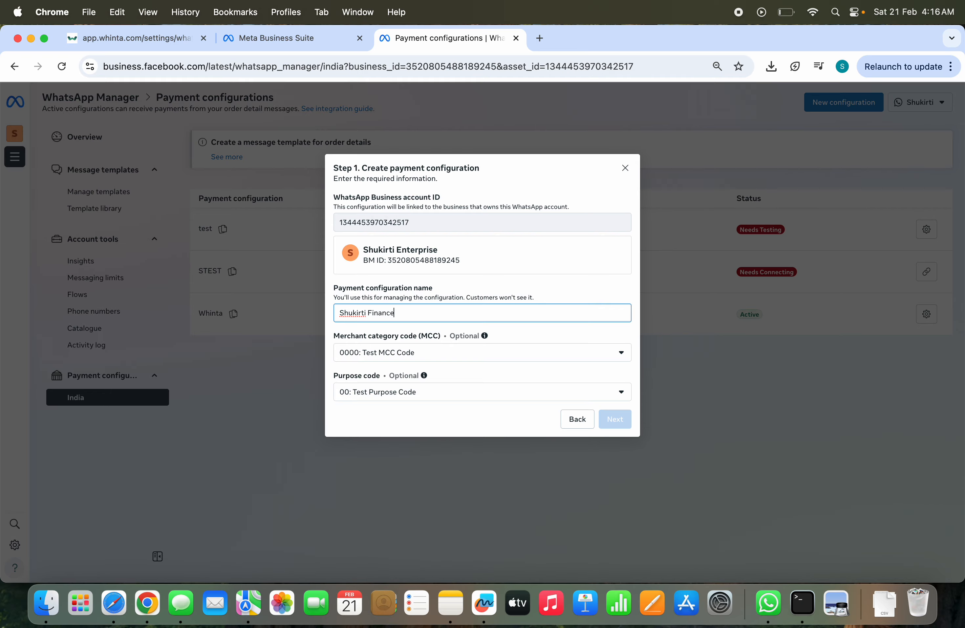
click(370, 311)
key(BackSpace)
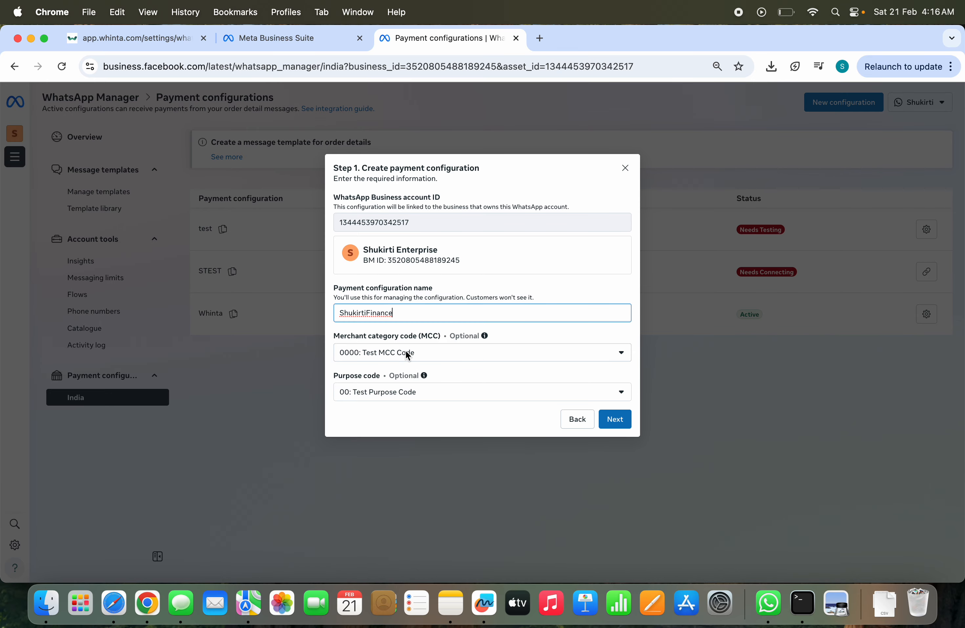
Step: Set the merchant category code to 4011: Railroads and the purpose code to 07: Insurance, and proceed to the password check
click(408, 354)
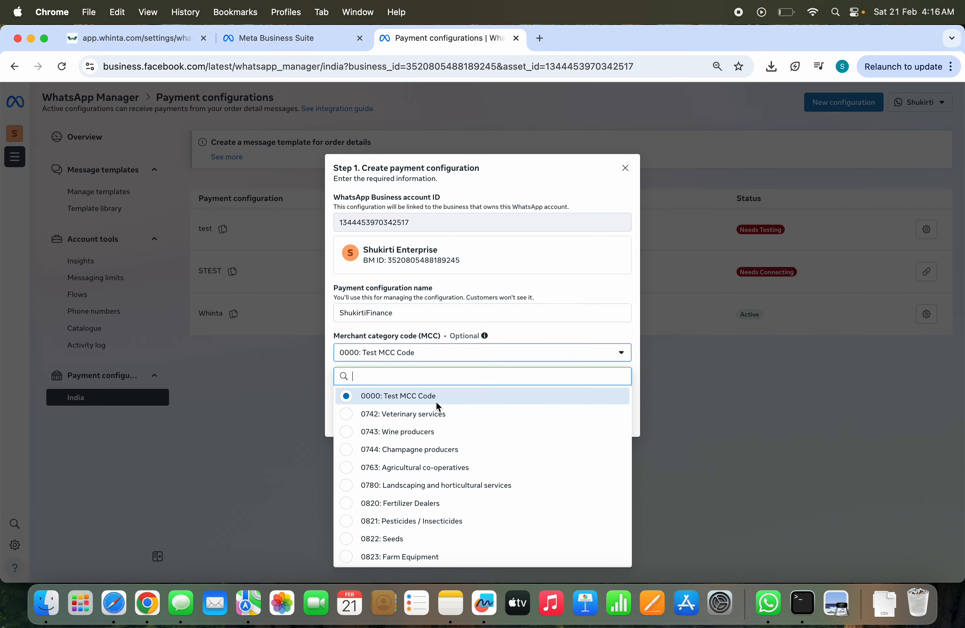
scroll(461, 471, down, 5)
scroll(462, 470, down, 3)
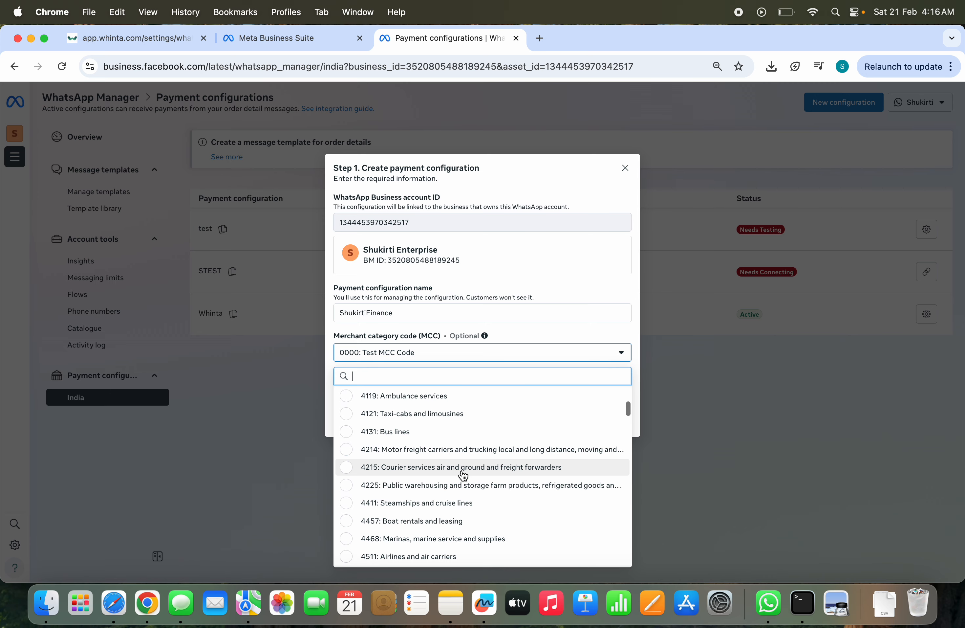
scroll(463, 470, up, 3)
click(406, 434)
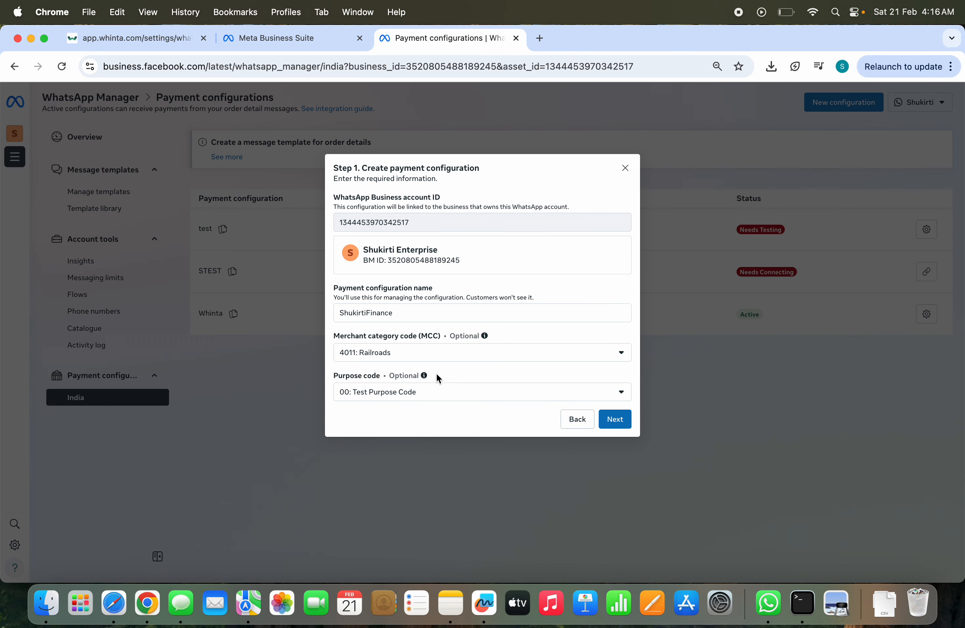
click(414, 394)
scroll(471, 295, down, 3)
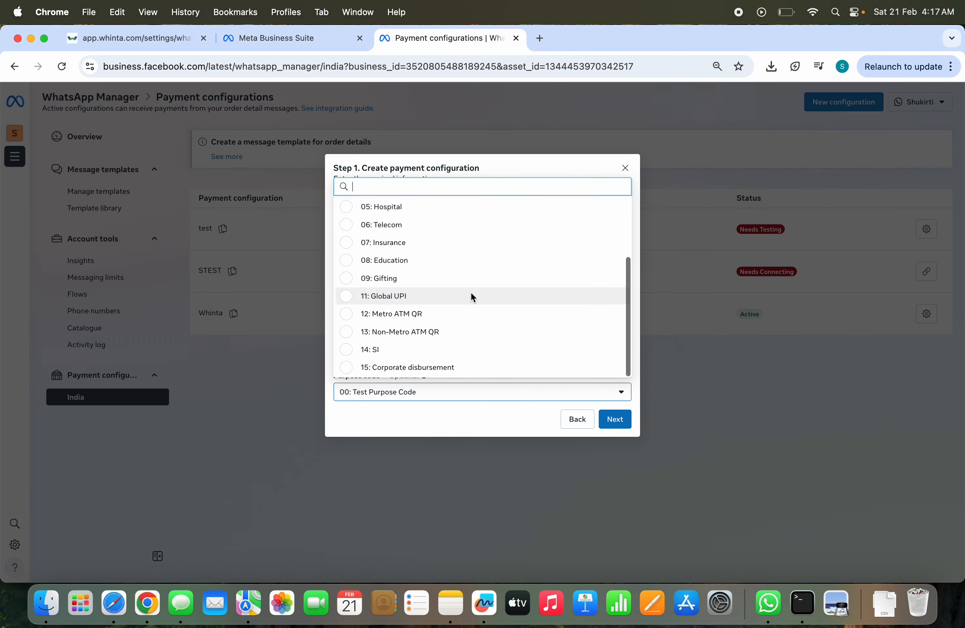
click(425, 246)
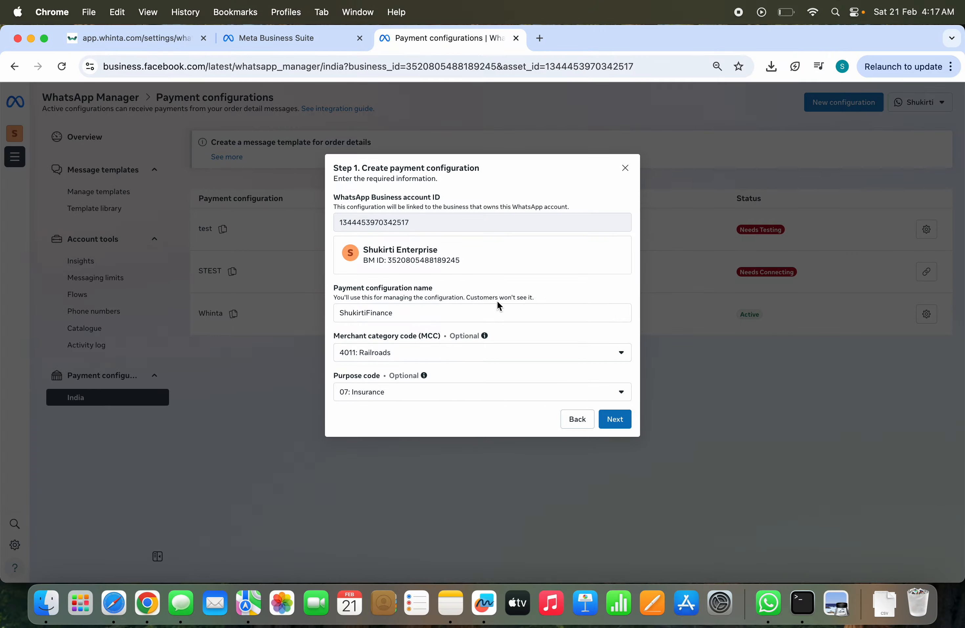
click(614, 417)
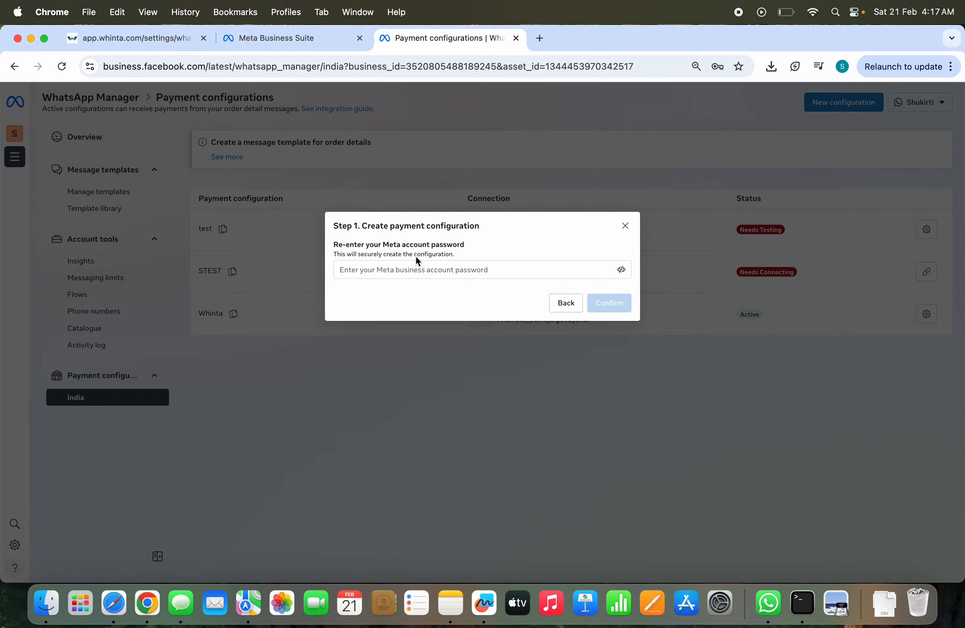
Step: Fill in the saved Meta account password and confirm creation of the payment configuration
click(417, 269)
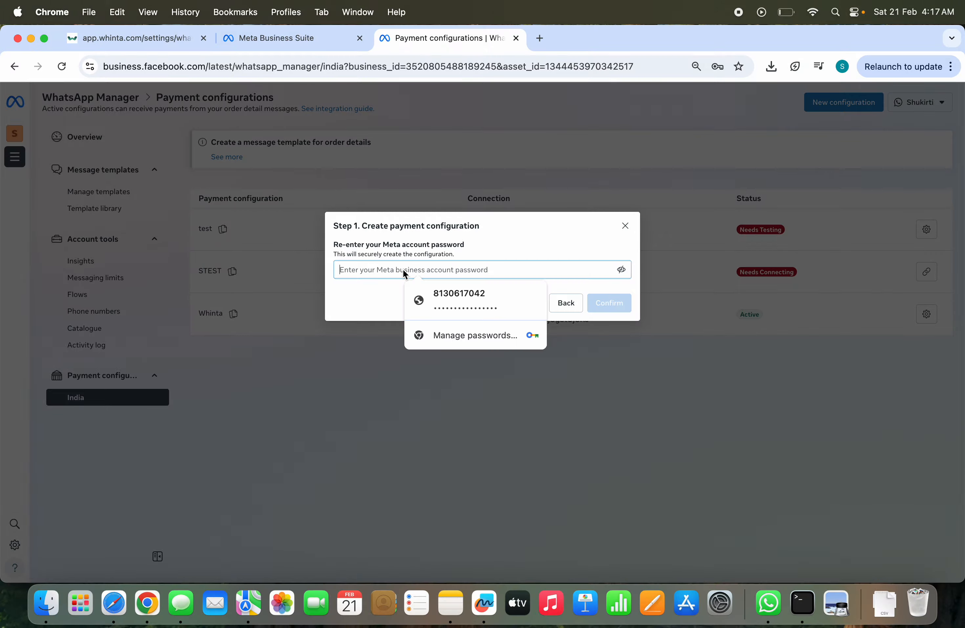
click(444, 299)
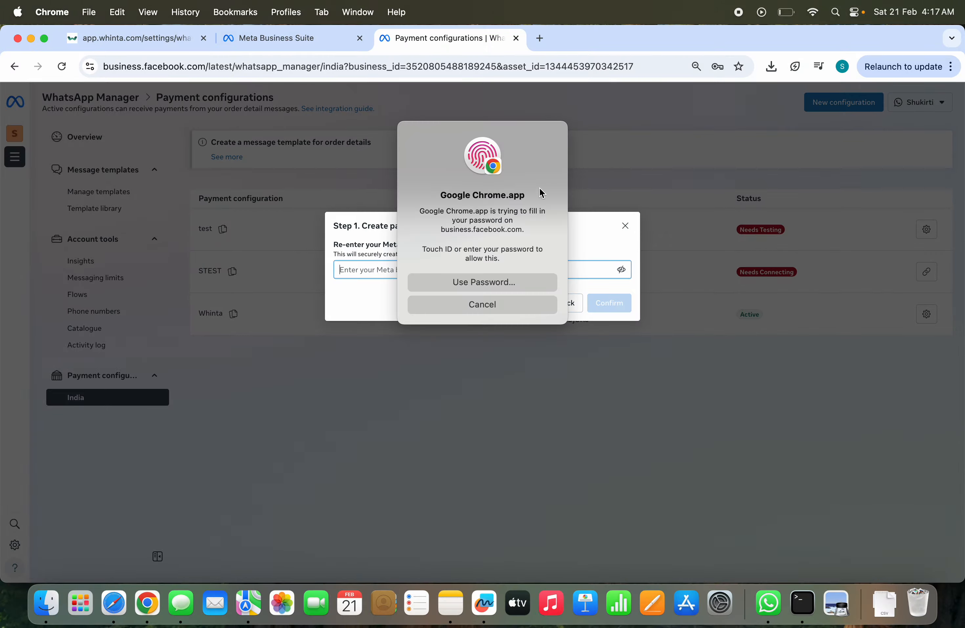
click(609, 304)
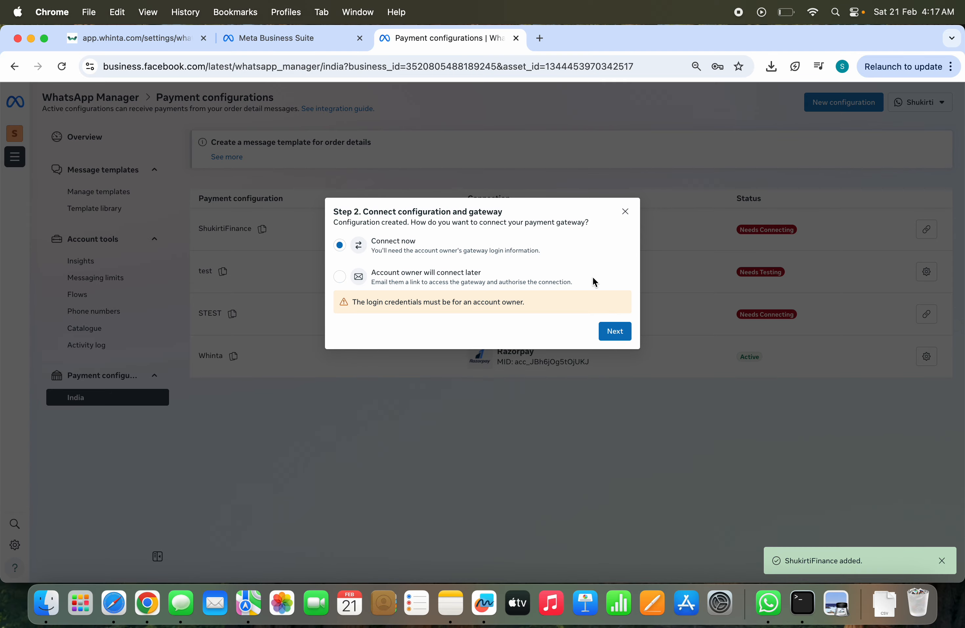
Step: Connect the new configuration to the Razorpay gateway immediately and return to the payment configurations list
click(614, 332)
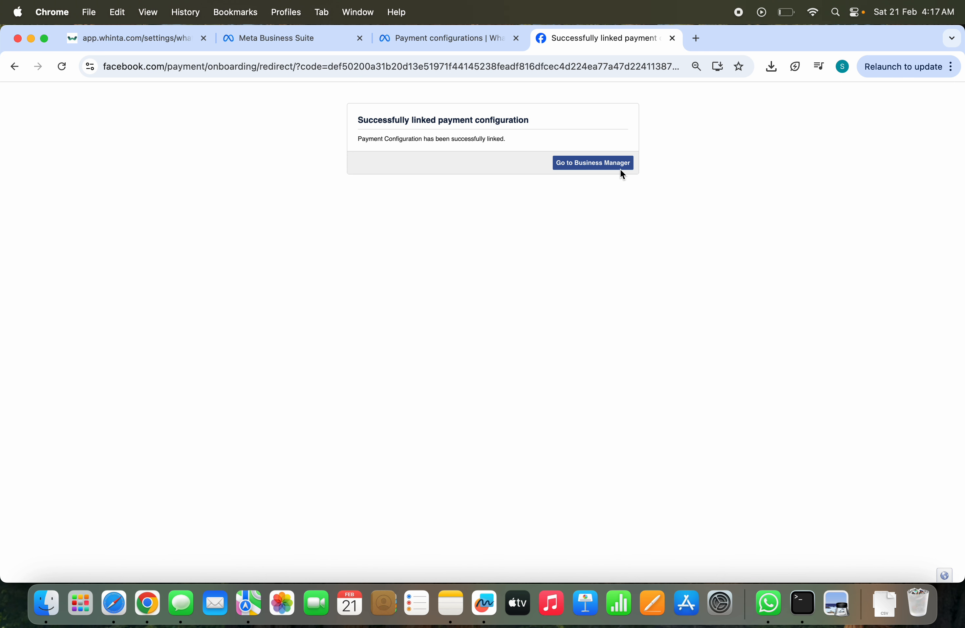
click(596, 163)
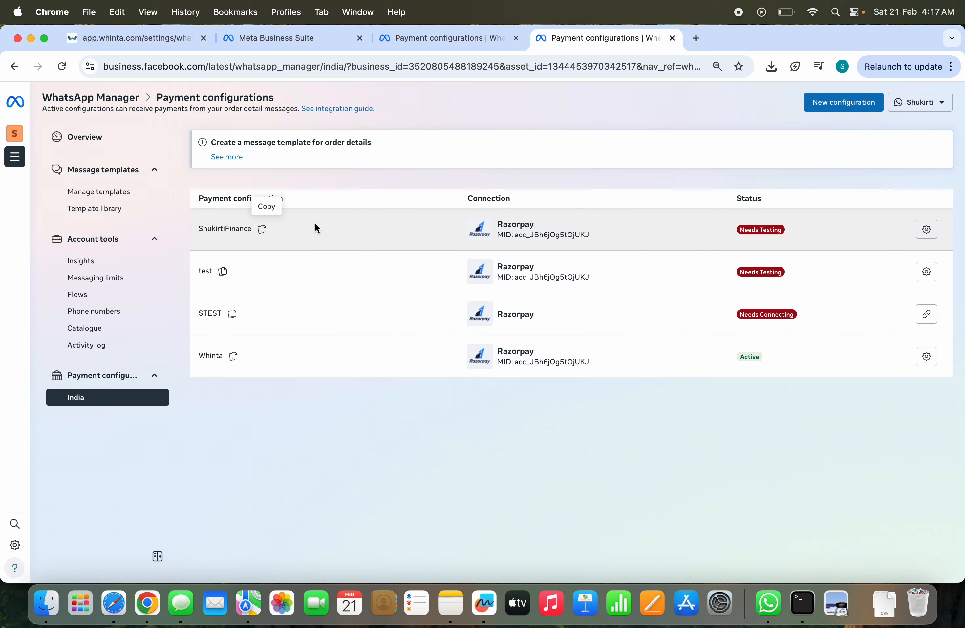
Step: Run the payment configuration test for ShukirtiFinance, repeat it, and close the configuration's details
click(602, 226)
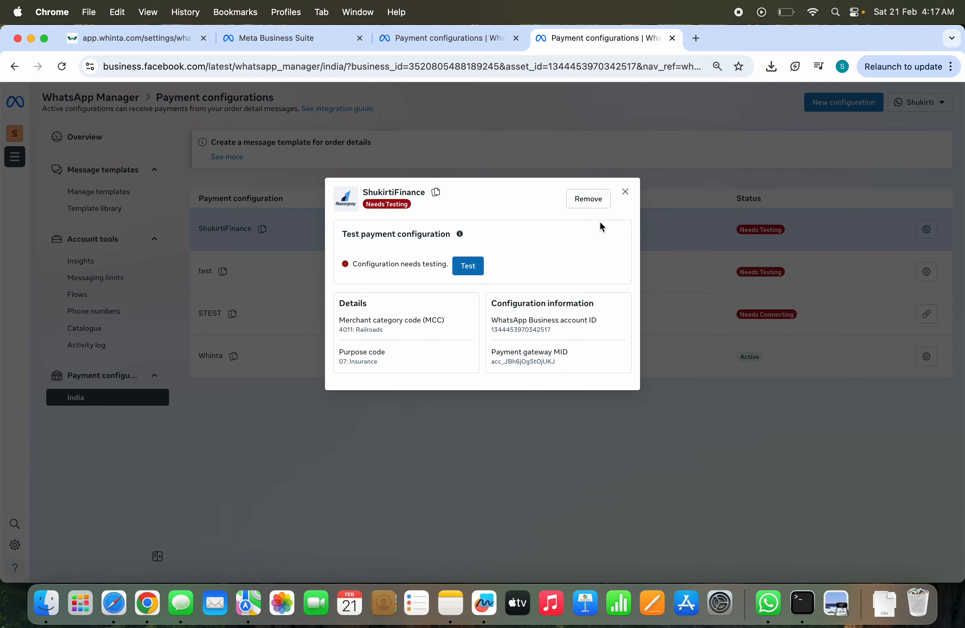
click(472, 270)
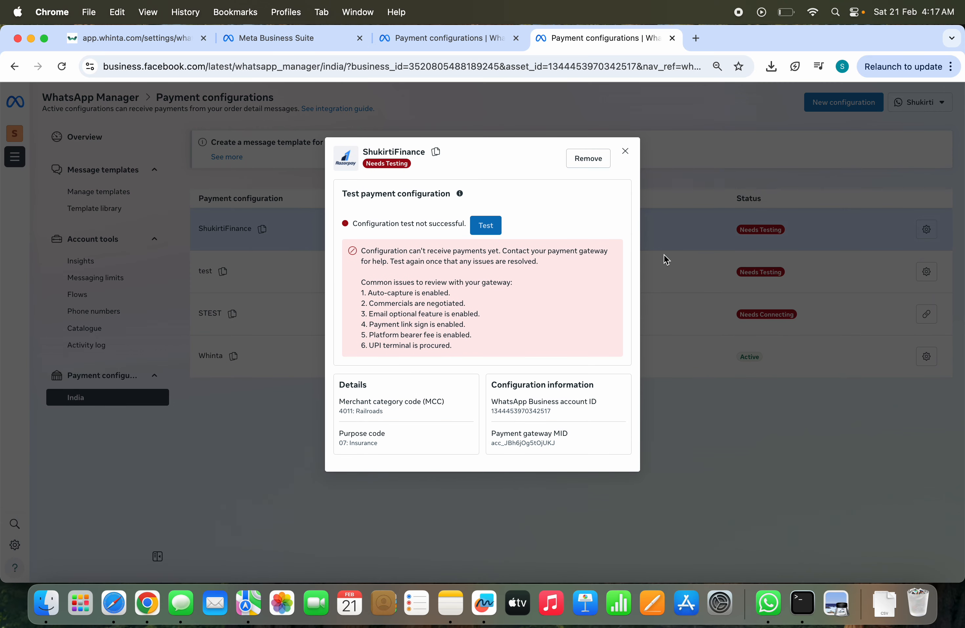
click(488, 226)
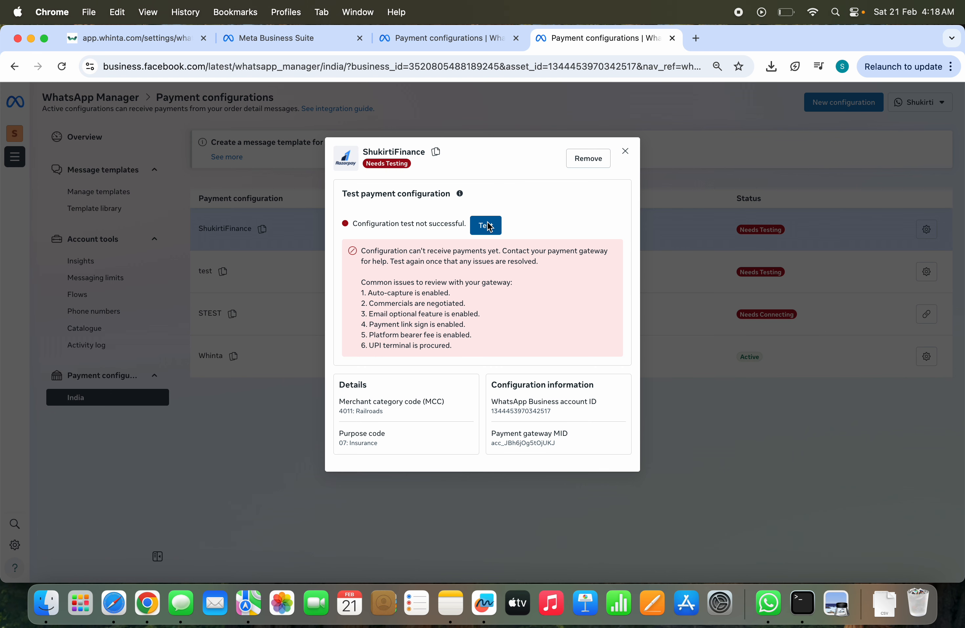
click(481, 226)
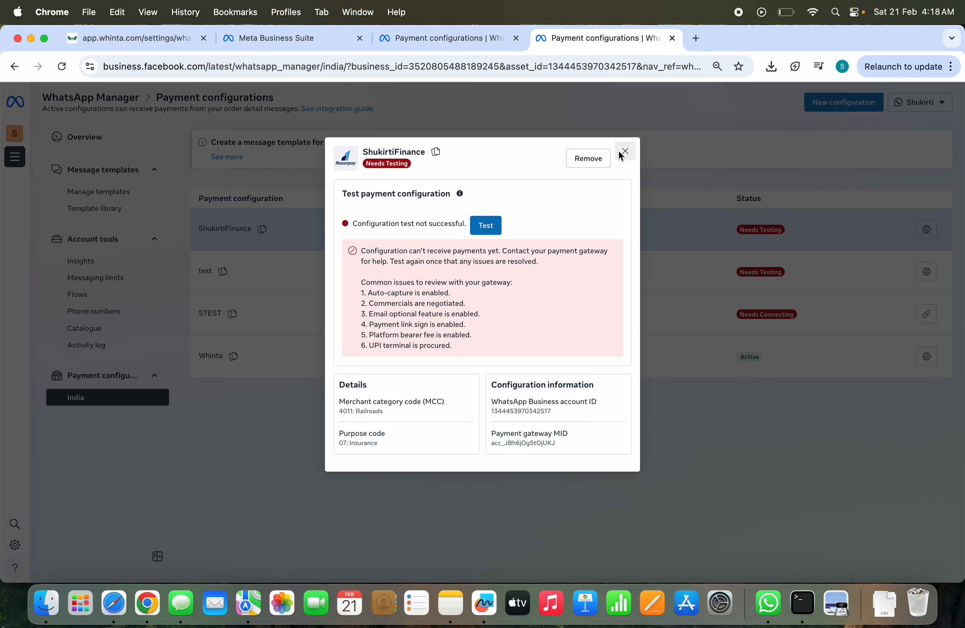
click(623, 153)
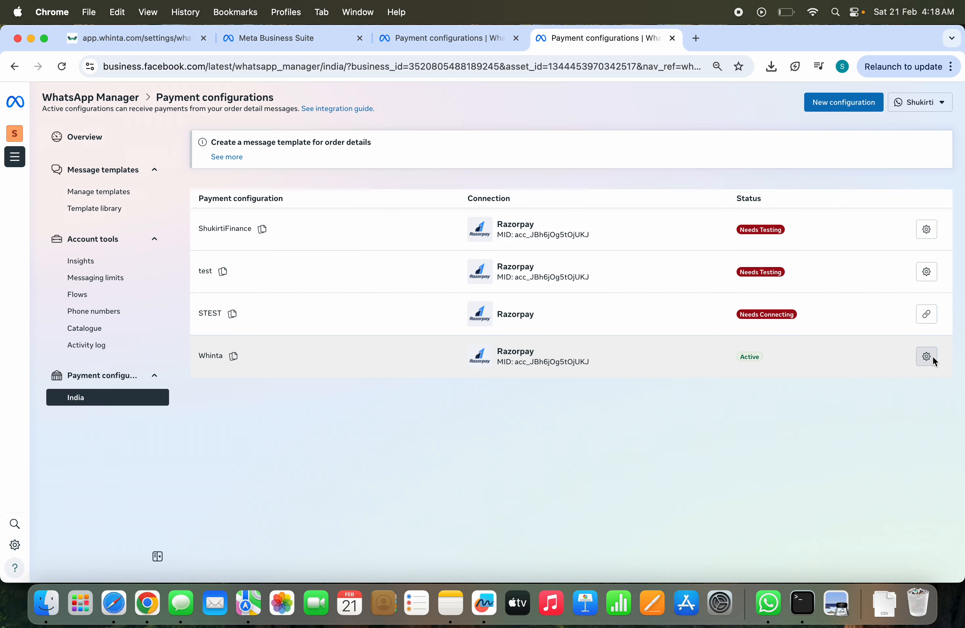
Step: Open the Whinta configuration's settings and run its payment configuration test
click(925, 357)
click(487, 265)
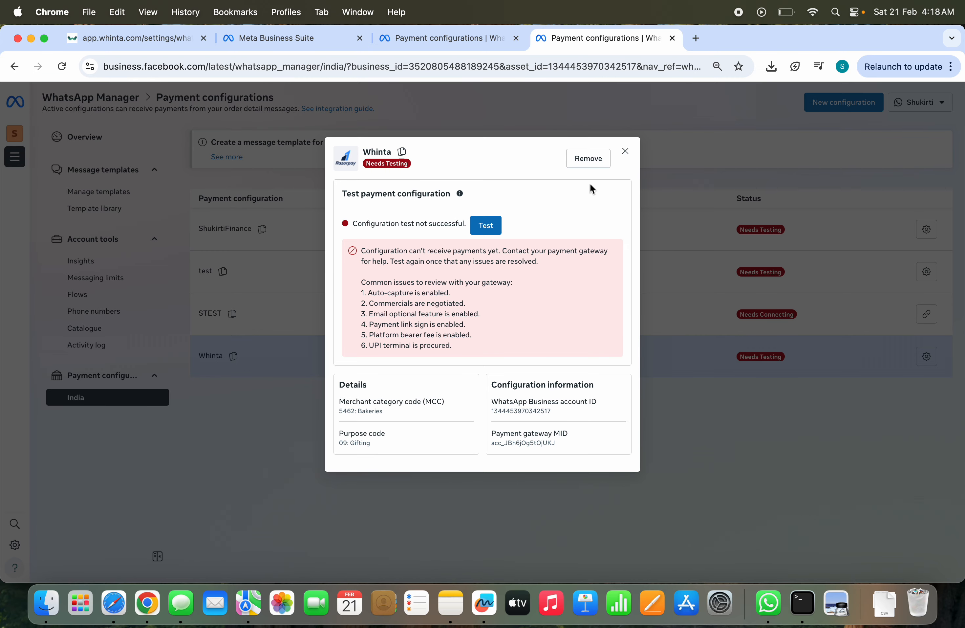
Step: Close the Whinta configuration's details, copy the ShukirtiFinance configuration name and paste it as the Payment Gateway ID in Whinta's WhatsApp payment settings
click(625, 152)
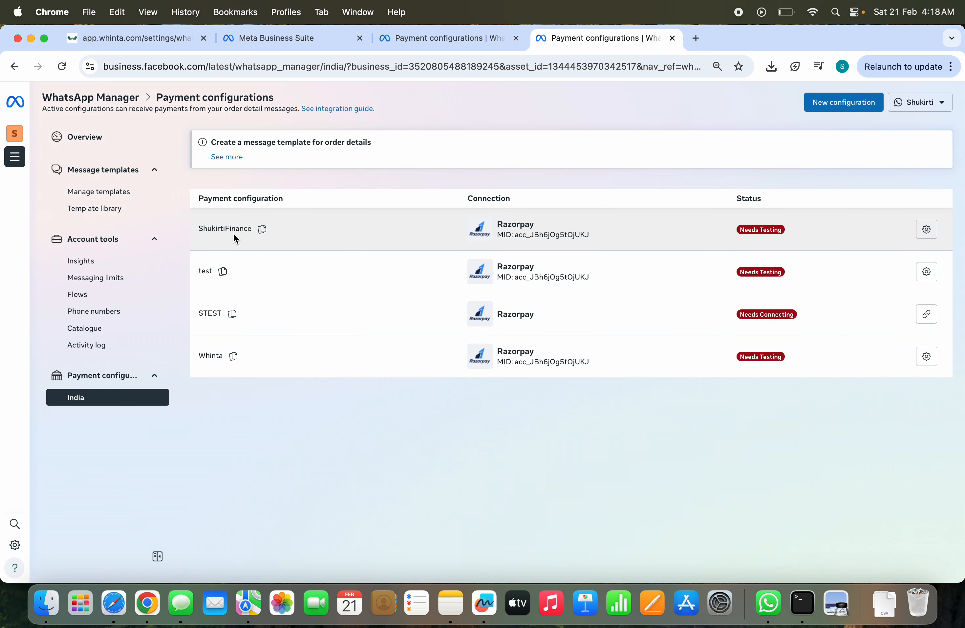
click(263, 229)
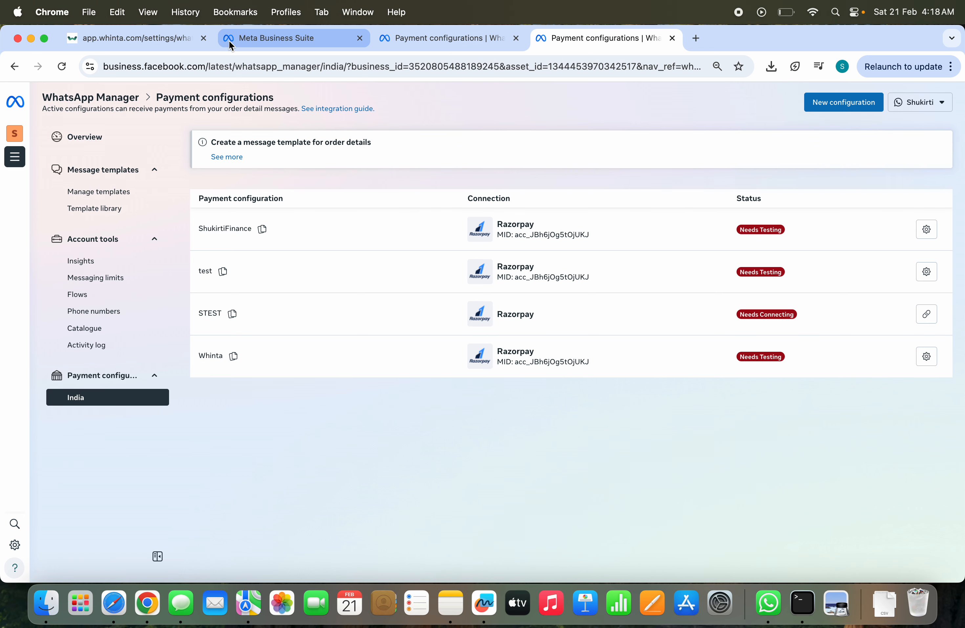
click(177, 45)
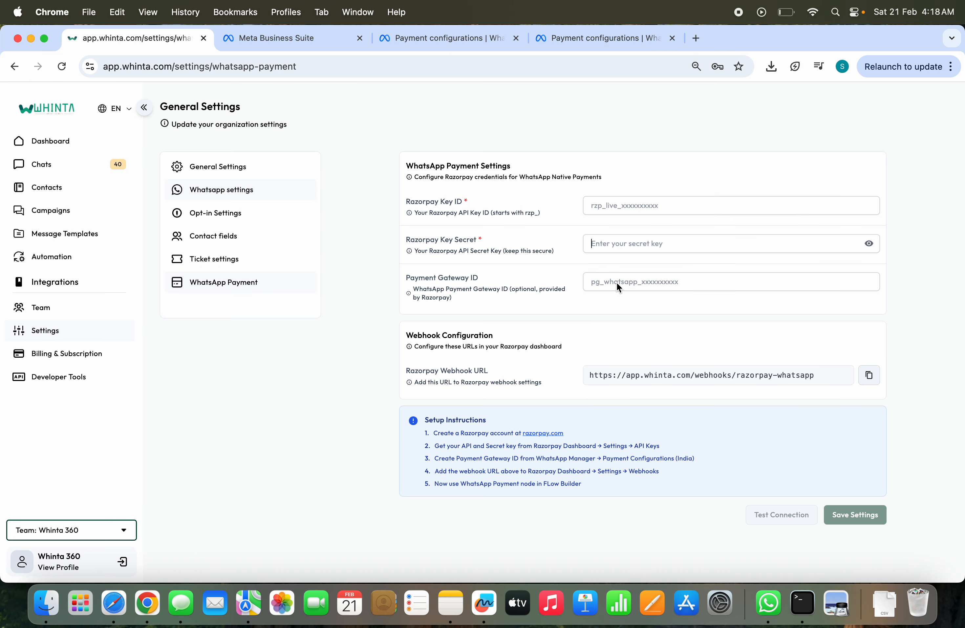
key(super+v)
Step: Check the Whinta configuration's testing details in WhatsApp Manager and return to the Payment Gateway ID in Whinta's payment settings
click(566, 39)
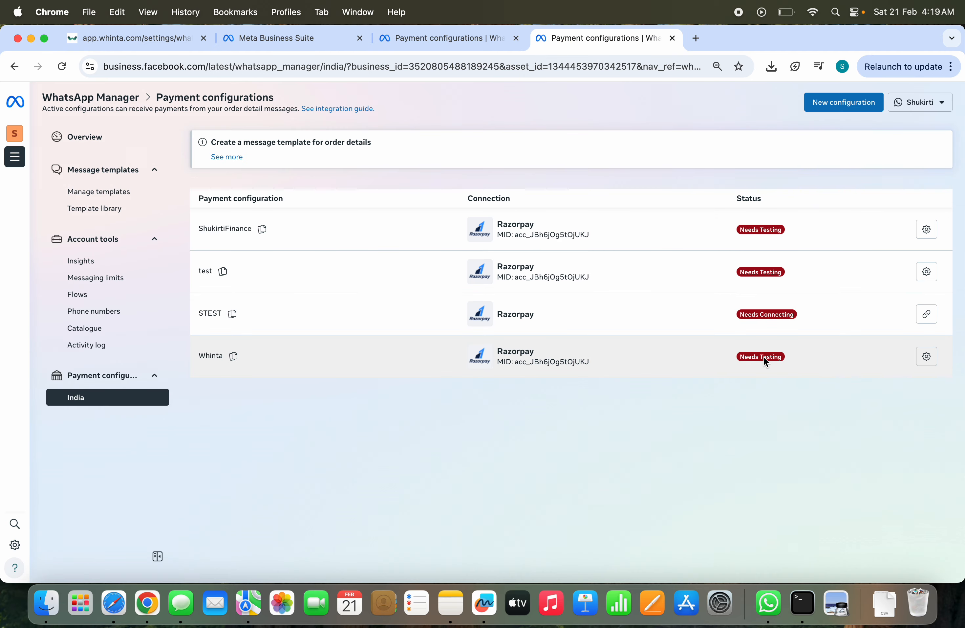
click(765, 361)
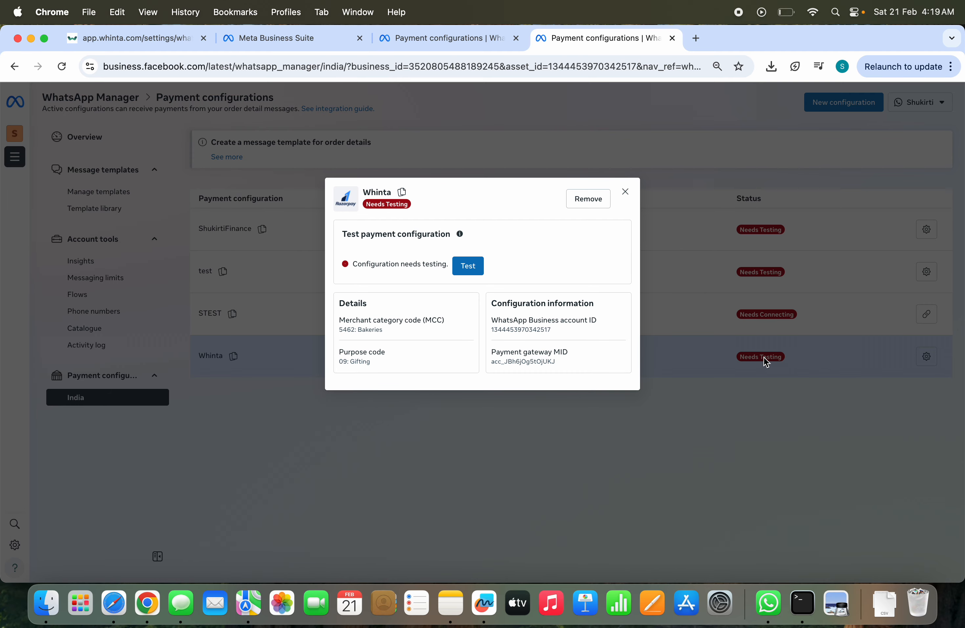
click(626, 192)
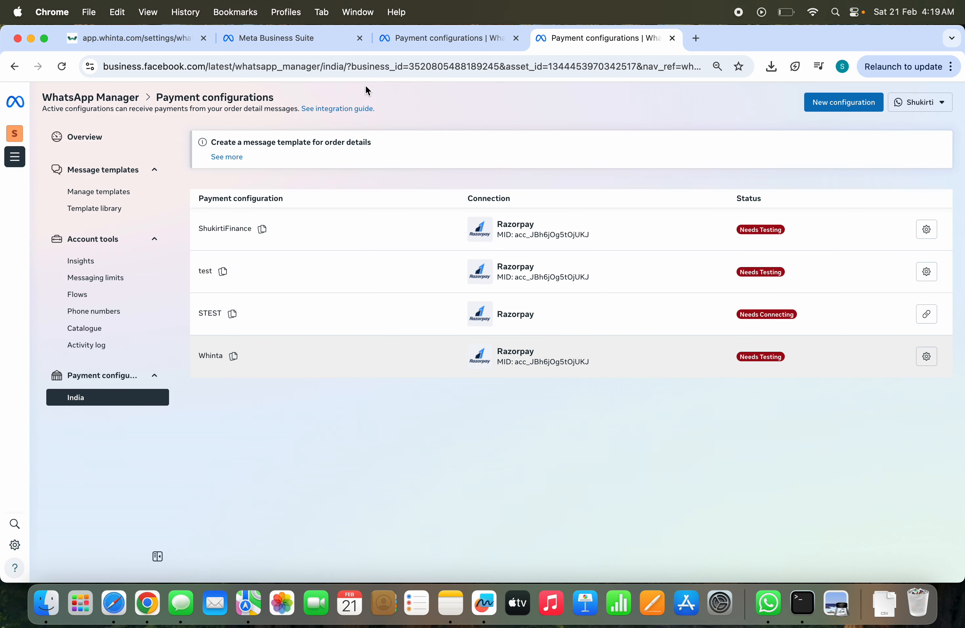
click(154, 38)
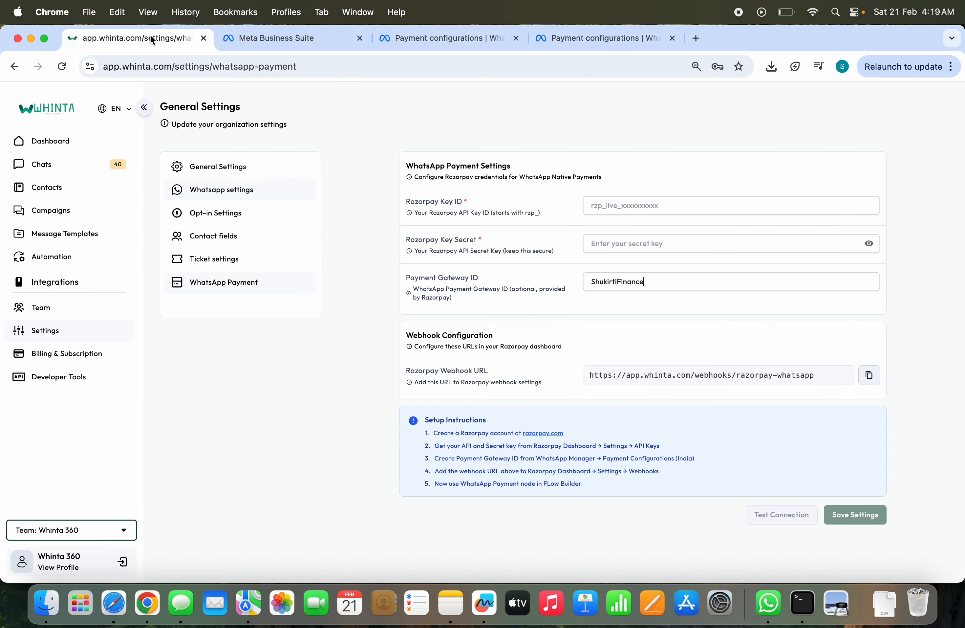
click(638, 282)
Step: Open the existing New Automation flow for editing in Whinta's automation Flow Builder
click(79, 259)
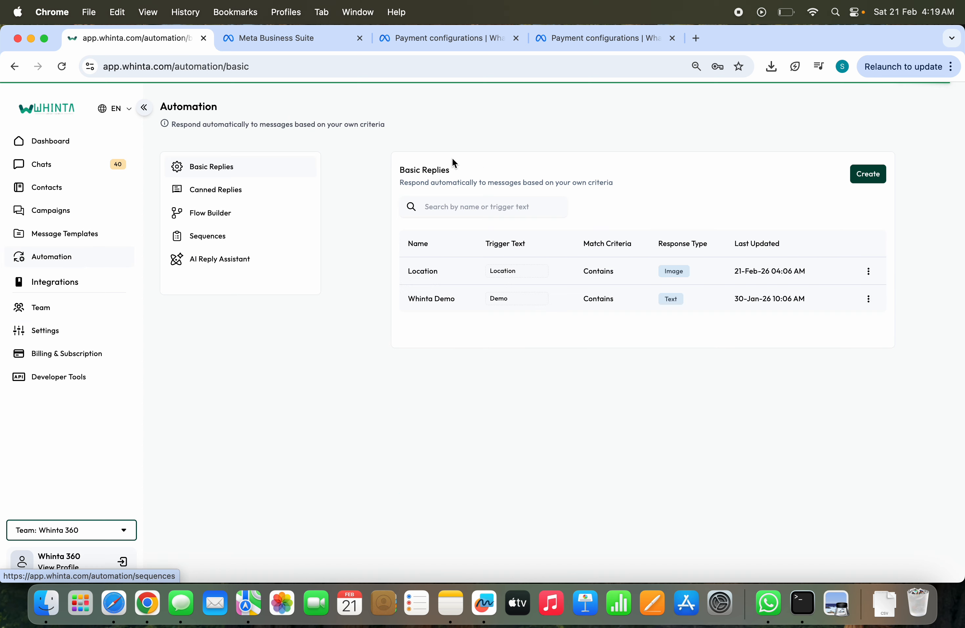
click(227, 217)
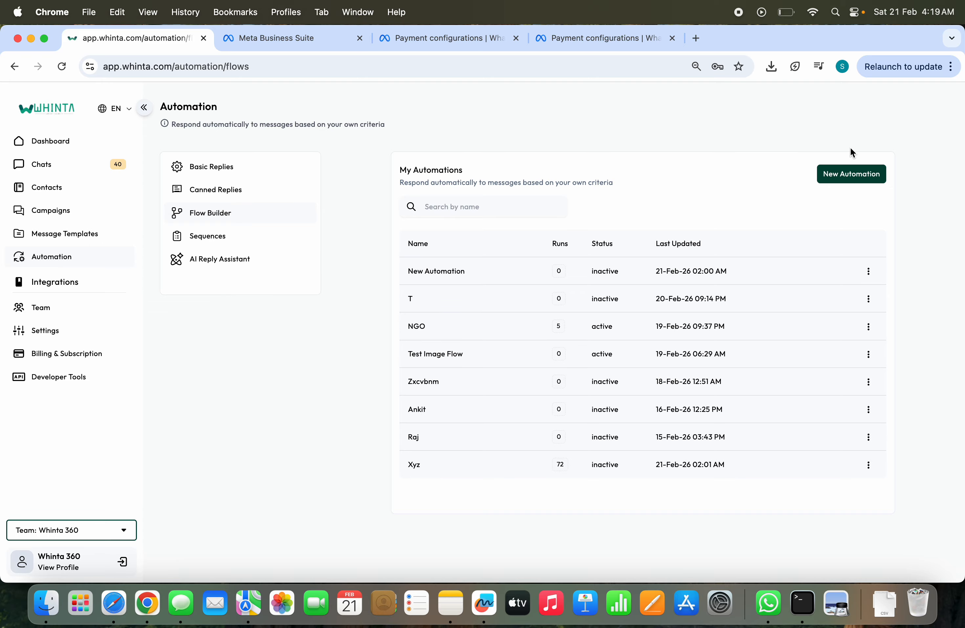
click(869, 273)
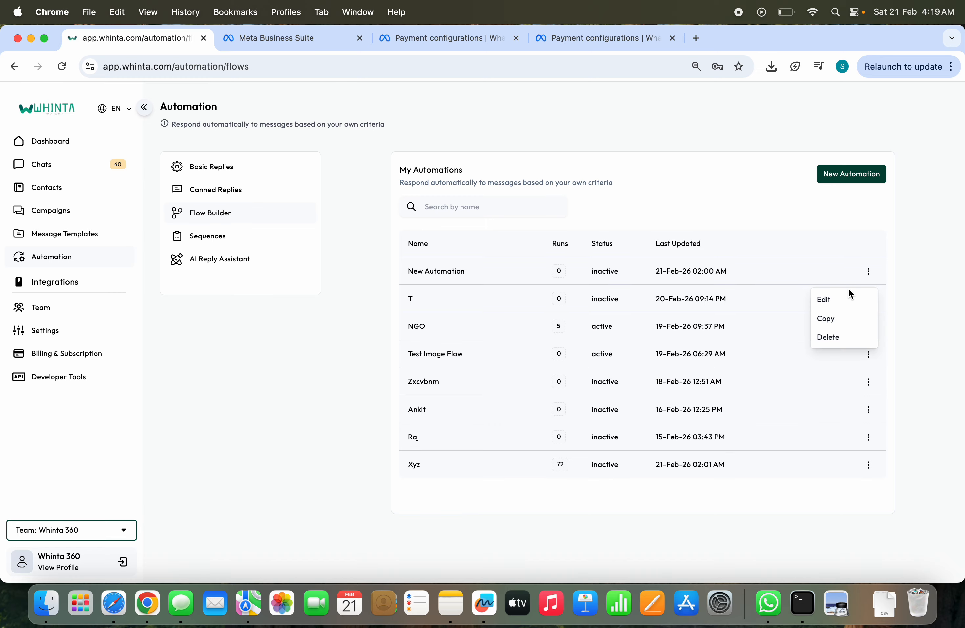
click(836, 307)
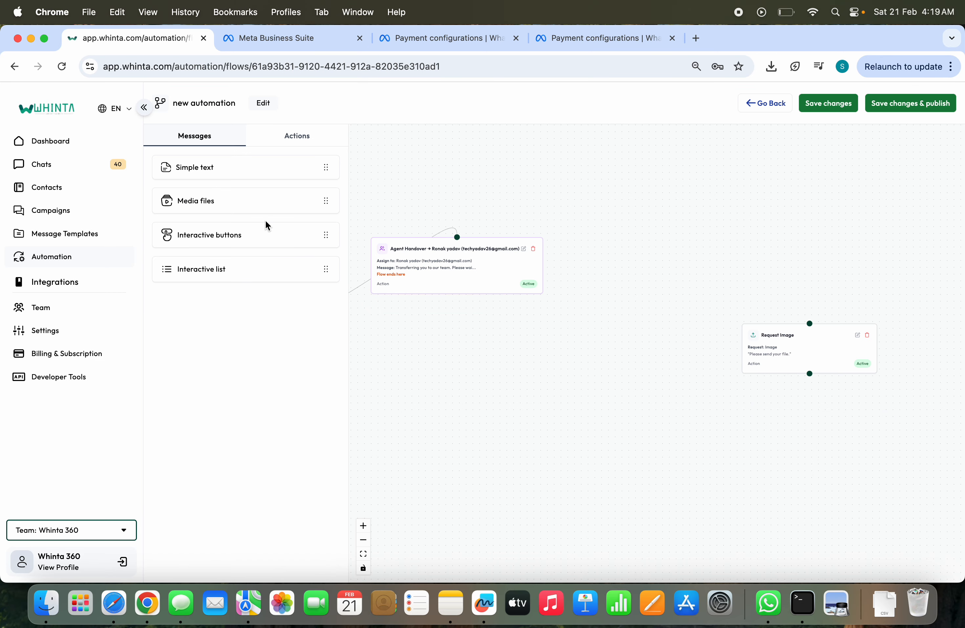
Step: Add a WhatsApp Payment action to the flow canvas and open its settings for editing
click(310, 135)
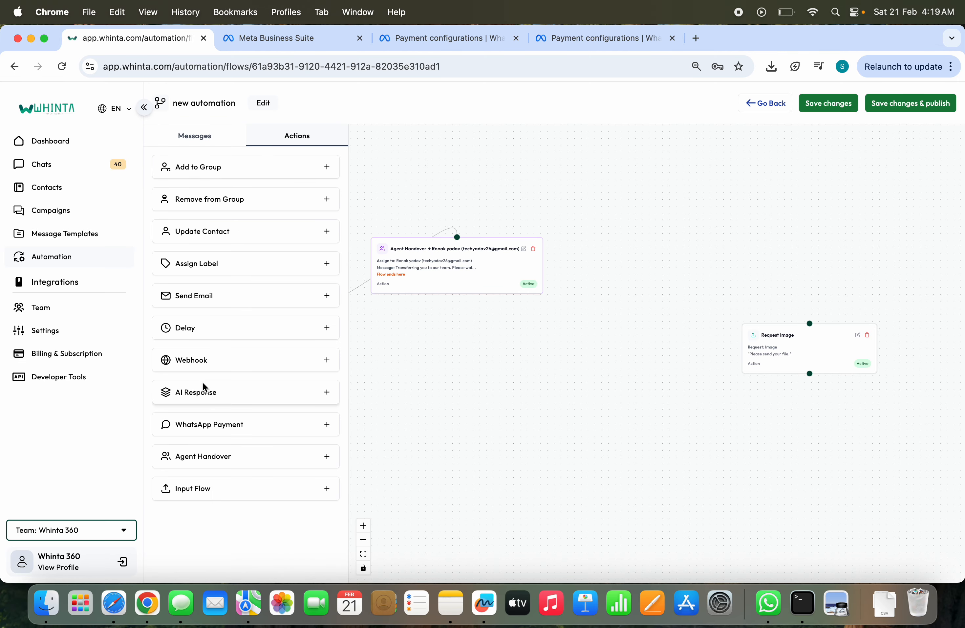
drag(194, 427, 724, 216)
click(768, 198)
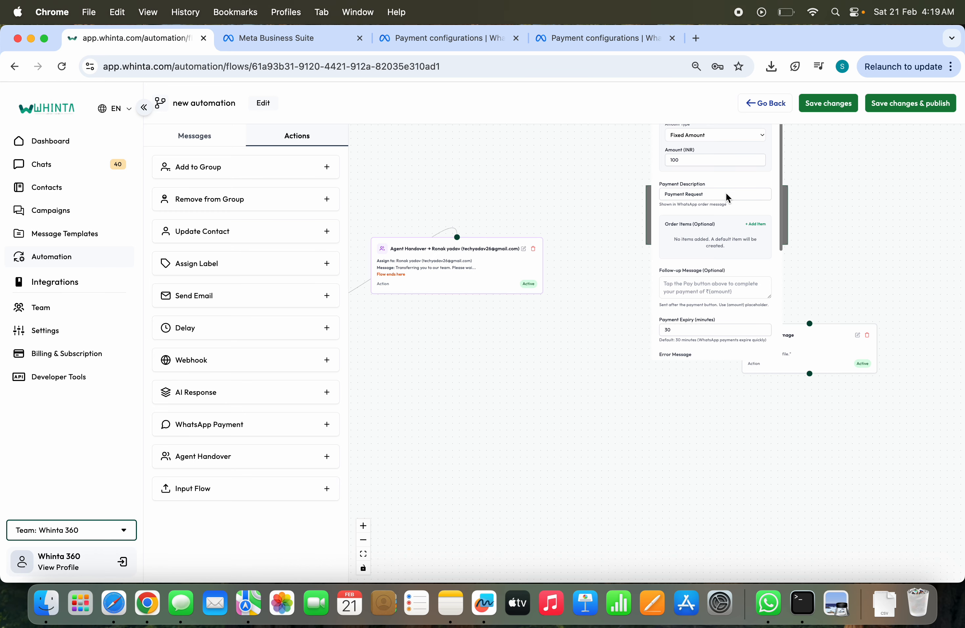
Step: Reposition the WhatsApp Payment node in clear canvas space between the Agent Handover and Request Image nodes
drag(682, 269, 619, 374)
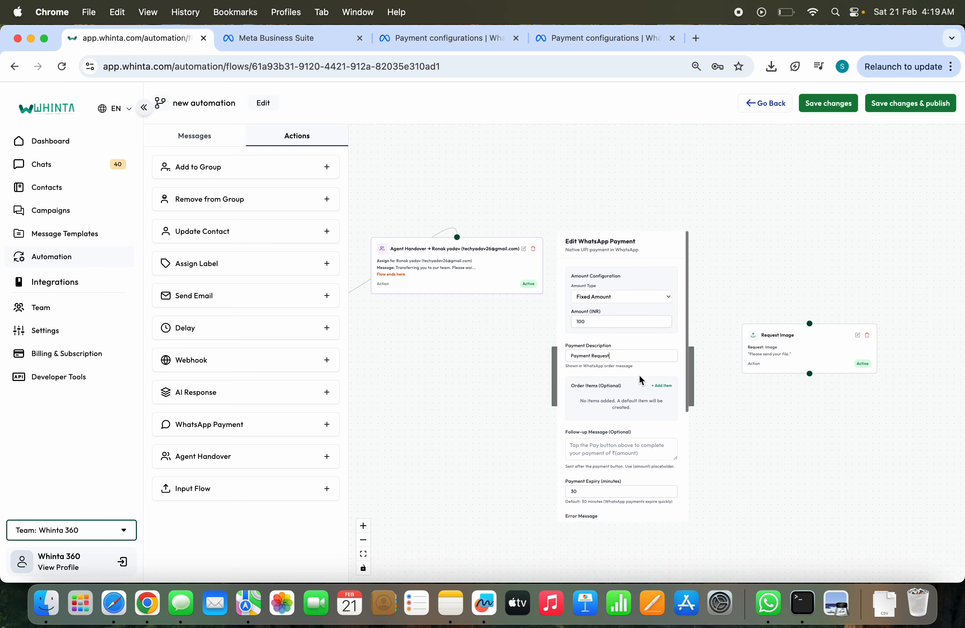
drag(630, 330, 552, 304)
scroll(552, 304, up, 5)
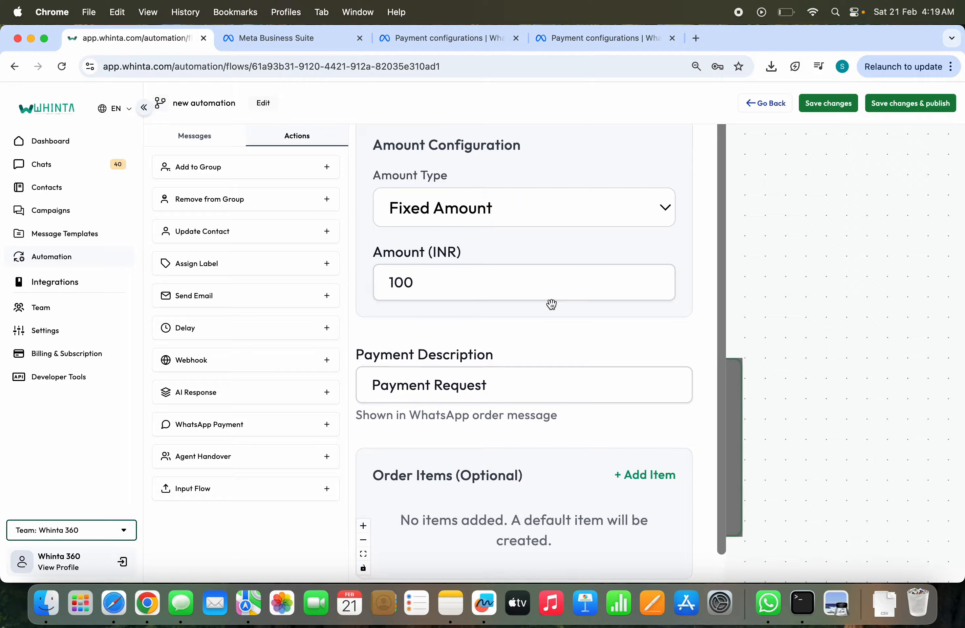
scroll(551, 303, down, 5)
scroll(603, 282, up, 2)
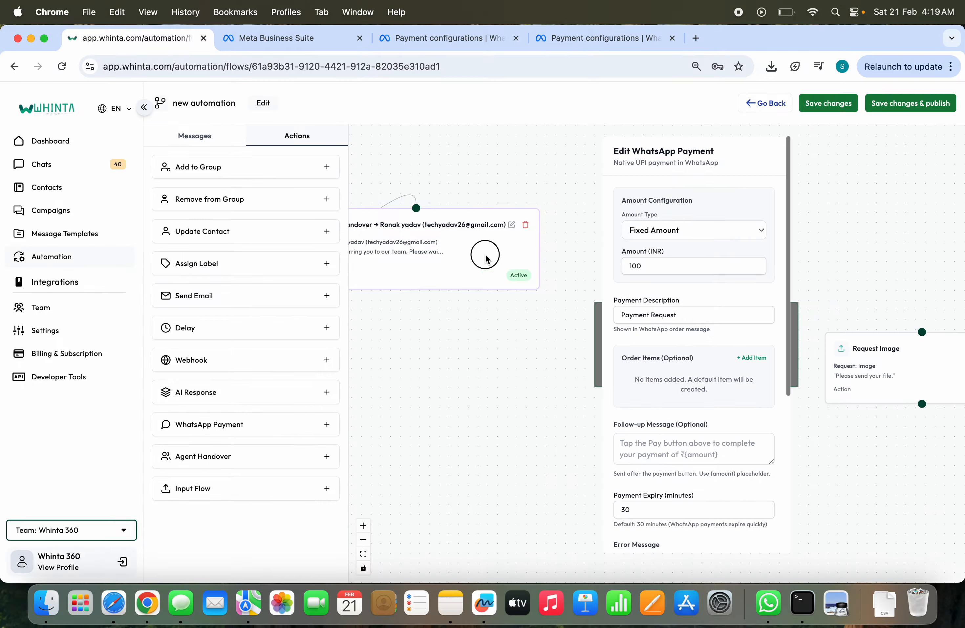
drag(485, 254, 204, 330)
drag(818, 194, 645, 218)
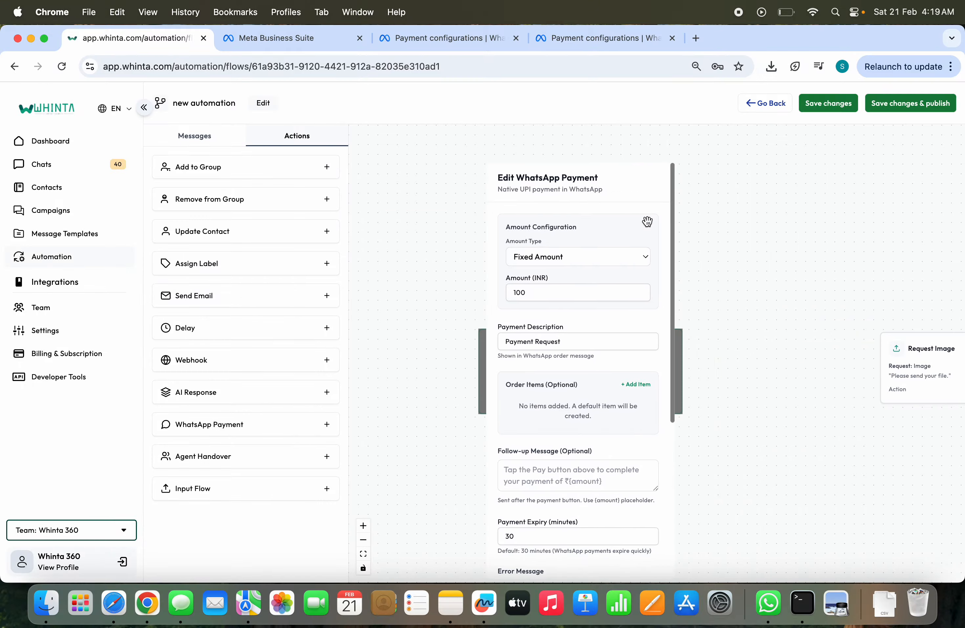
Step: Review the WhatsApp Payment node's amount type choices, fixed amount and payment description
click(604, 263)
click(603, 263)
drag(608, 230, 610, 215)
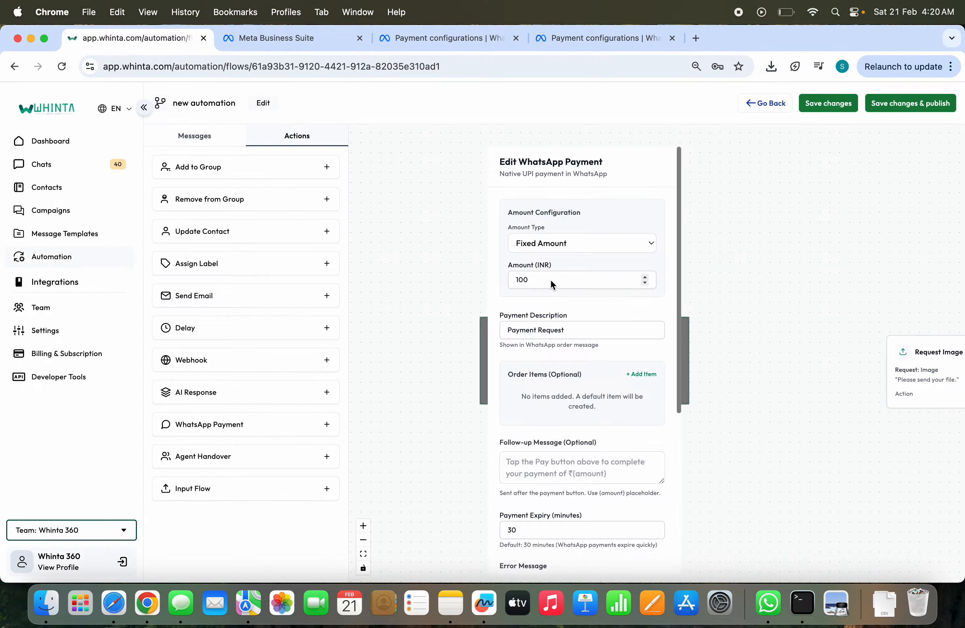
drag(576, 304, 552, 230)
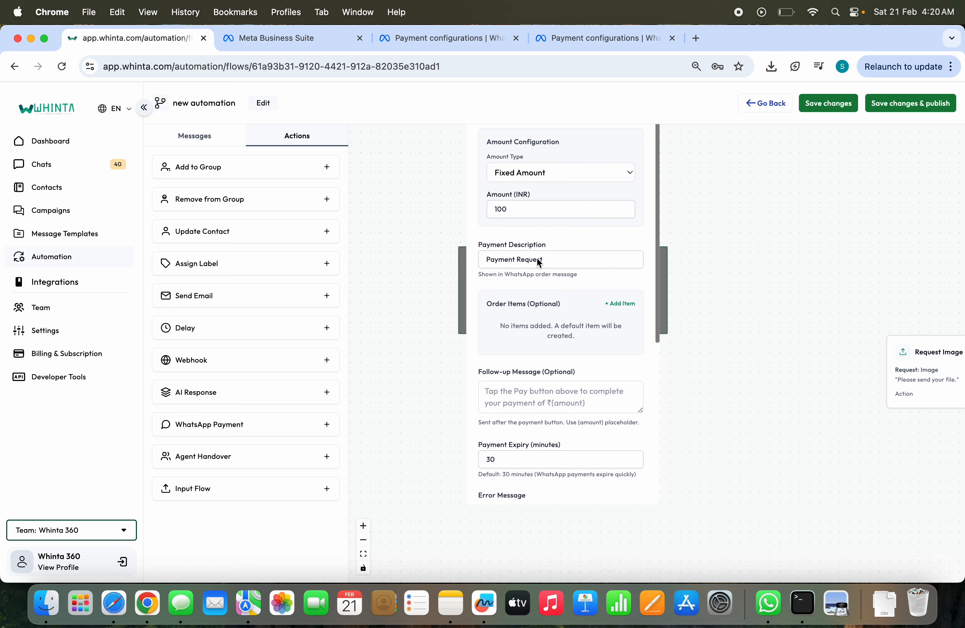
drag(551, 262, 550, 224)
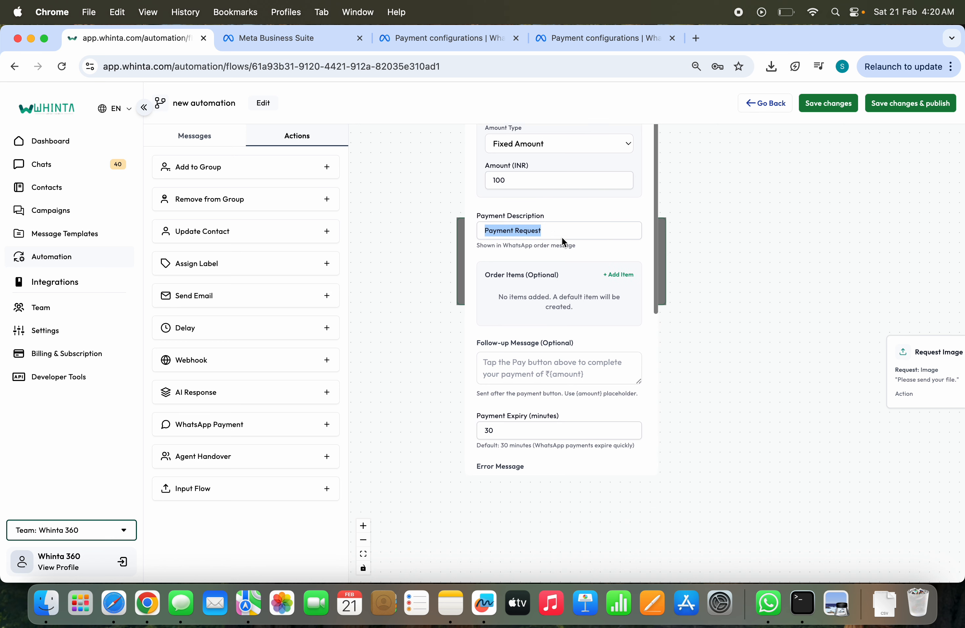
Step: Add three blank order items to the WhatsApp Payment action
click(614, 276)
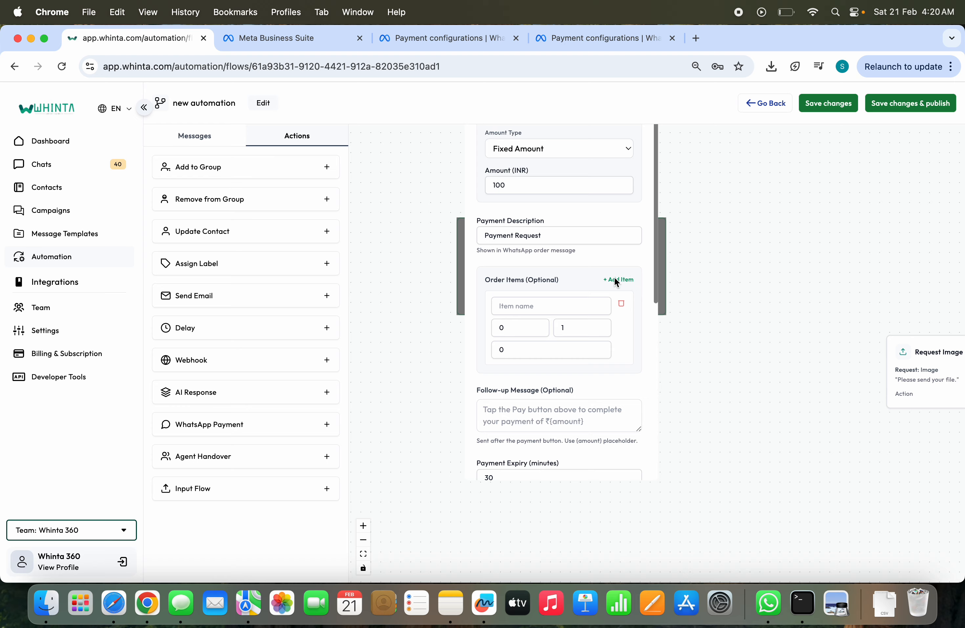
click(615, 279)
click(615, 278)
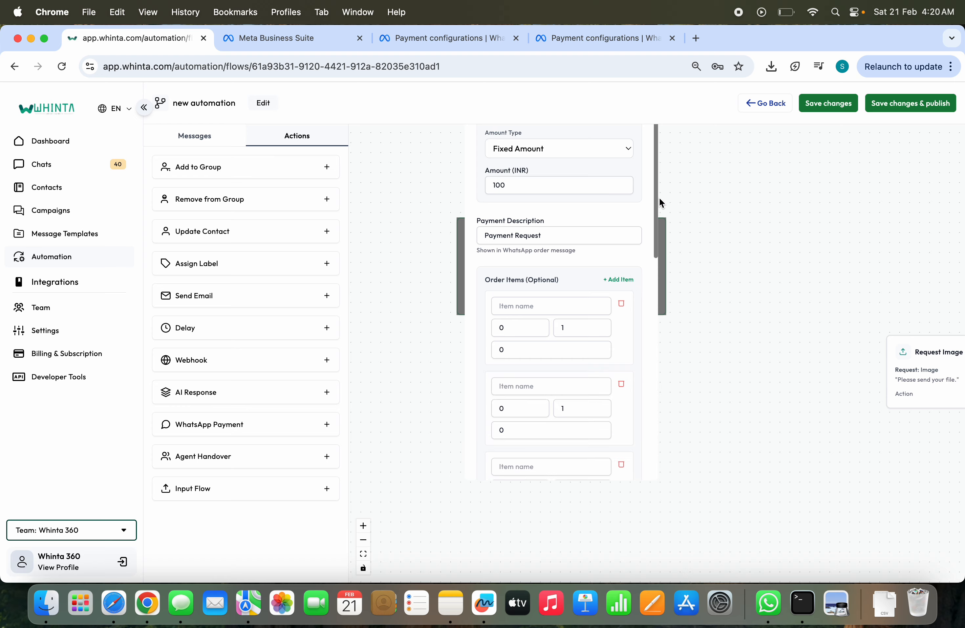
Step: Review the follow-up message, payment expiry and error message, and save the WhatsApp Payment action's changes
drag(655, 209, 655, 371)
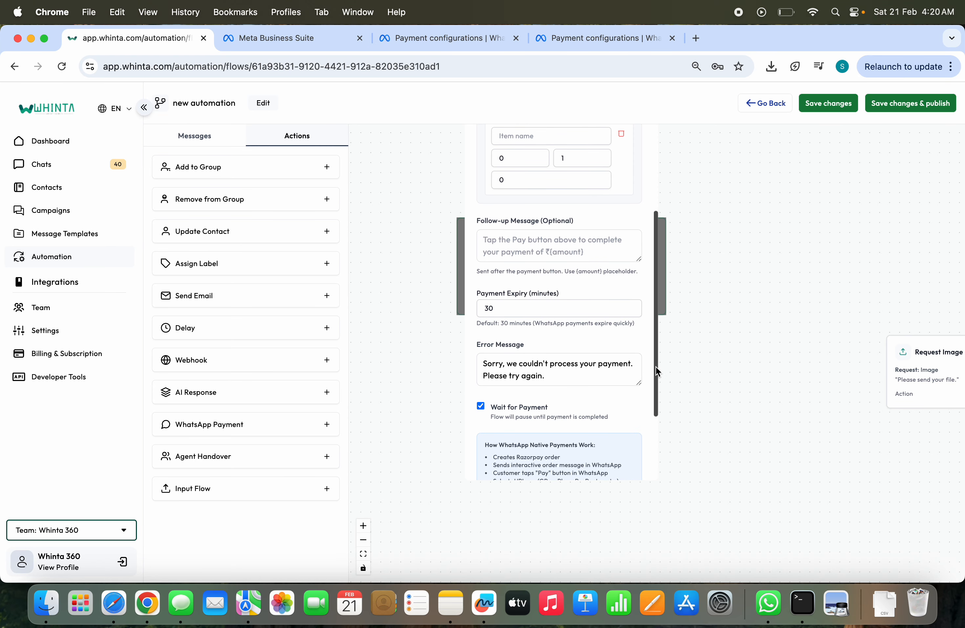
click(506, 248)
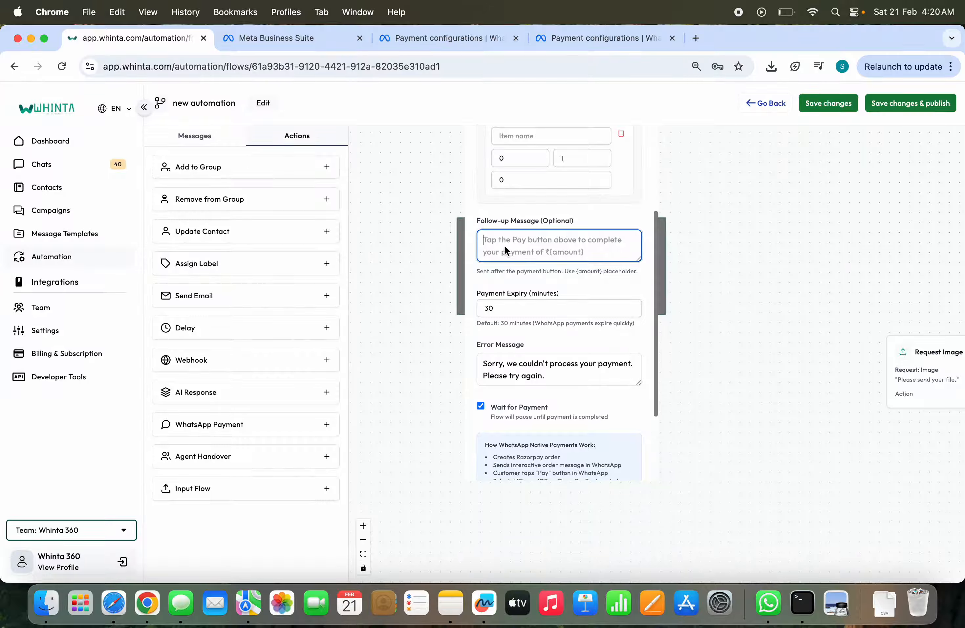
double_click(511, 309)
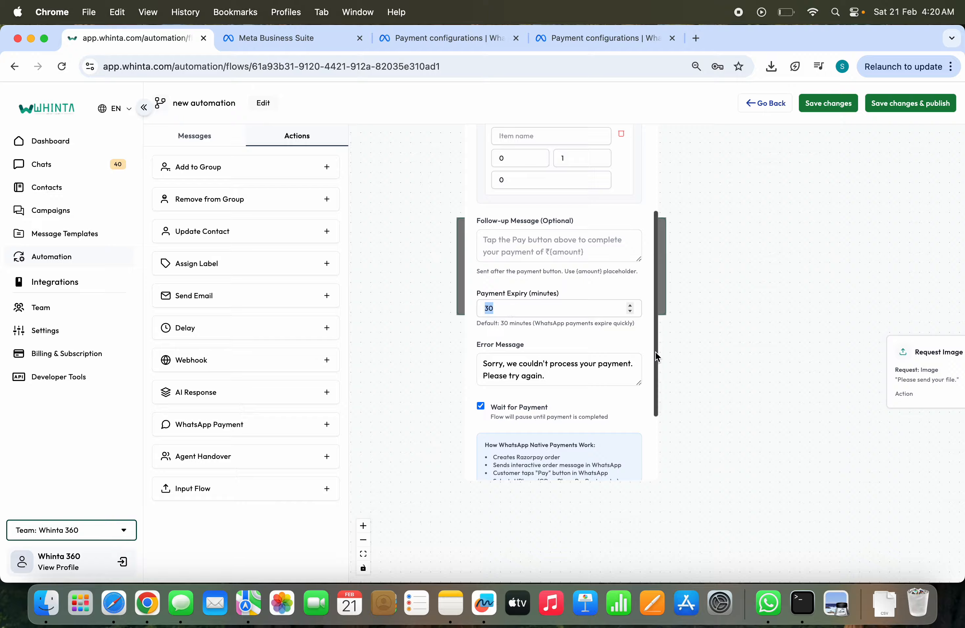
drag(653, 371, 656, 436)
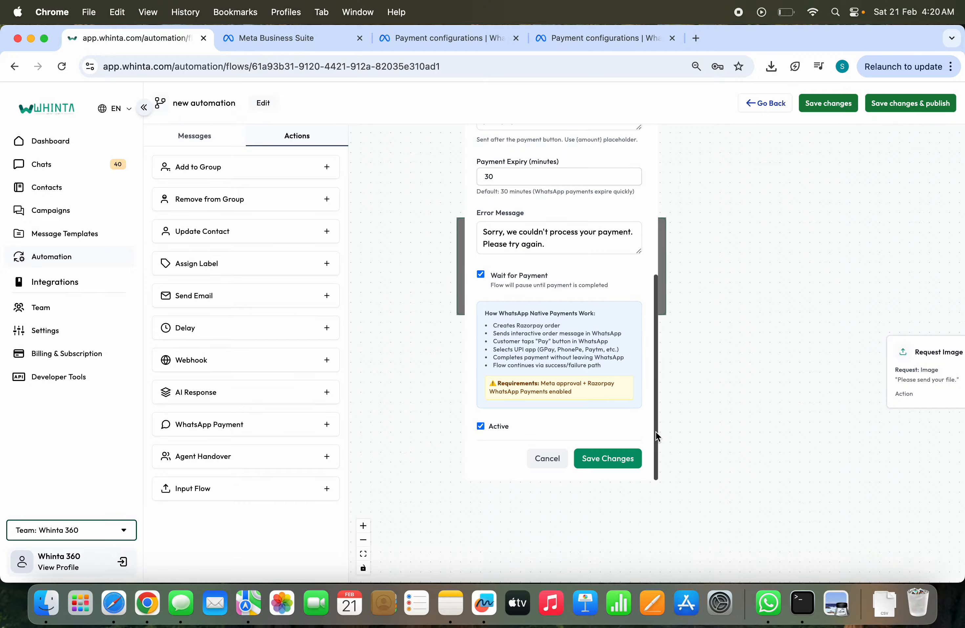
click(569, 238)
key(super+a)
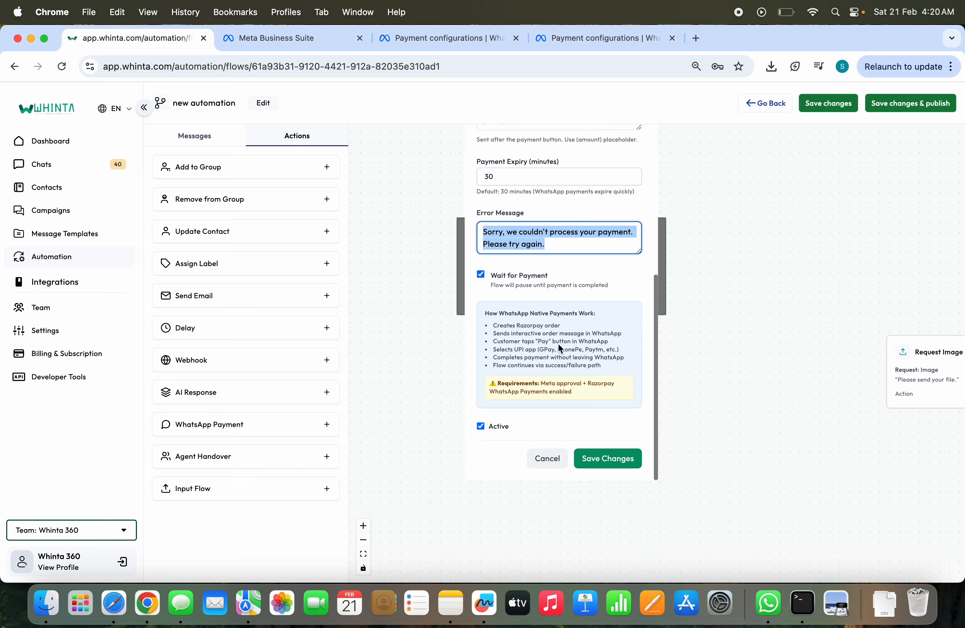
click(604, 458)
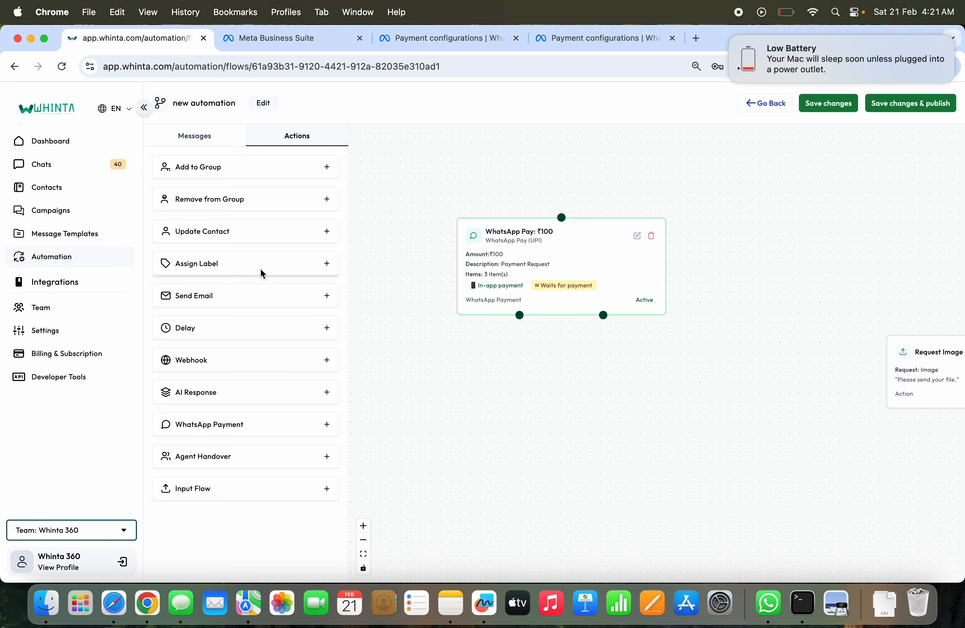
Step: Leave the flow builder and open Whinta's general organization settings
click(63, 328)
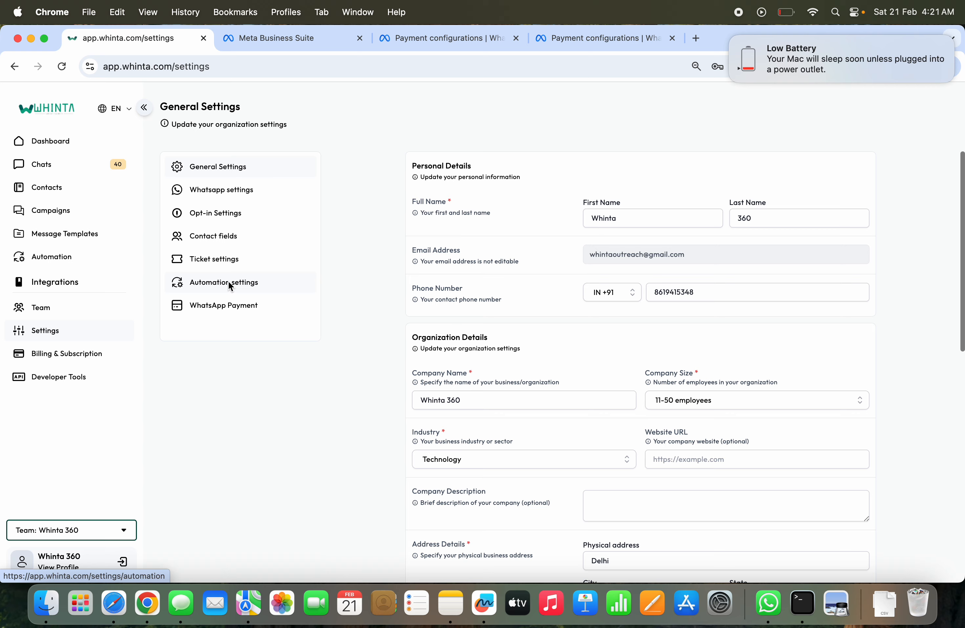
click(758, 14)
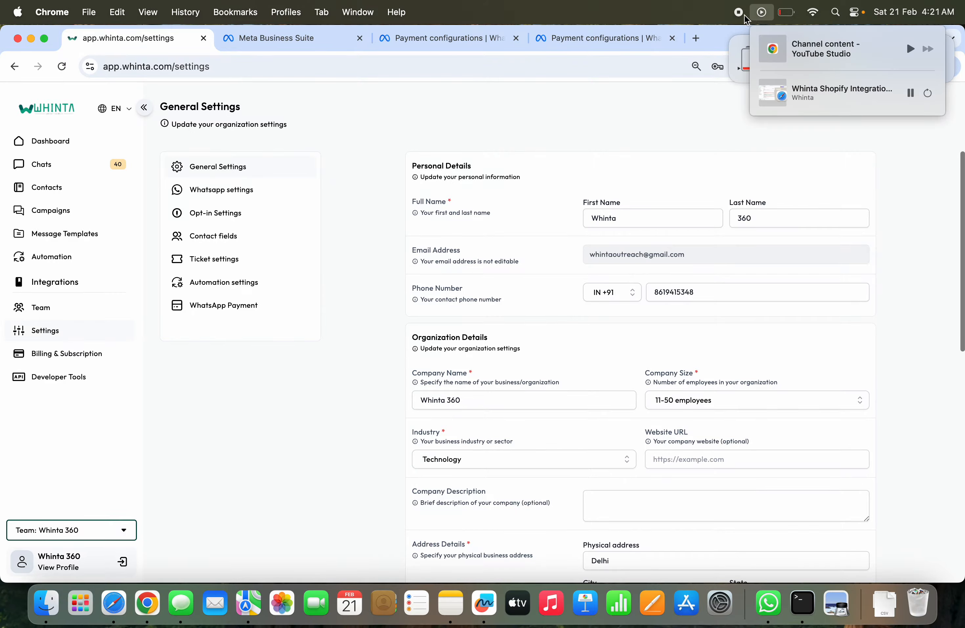